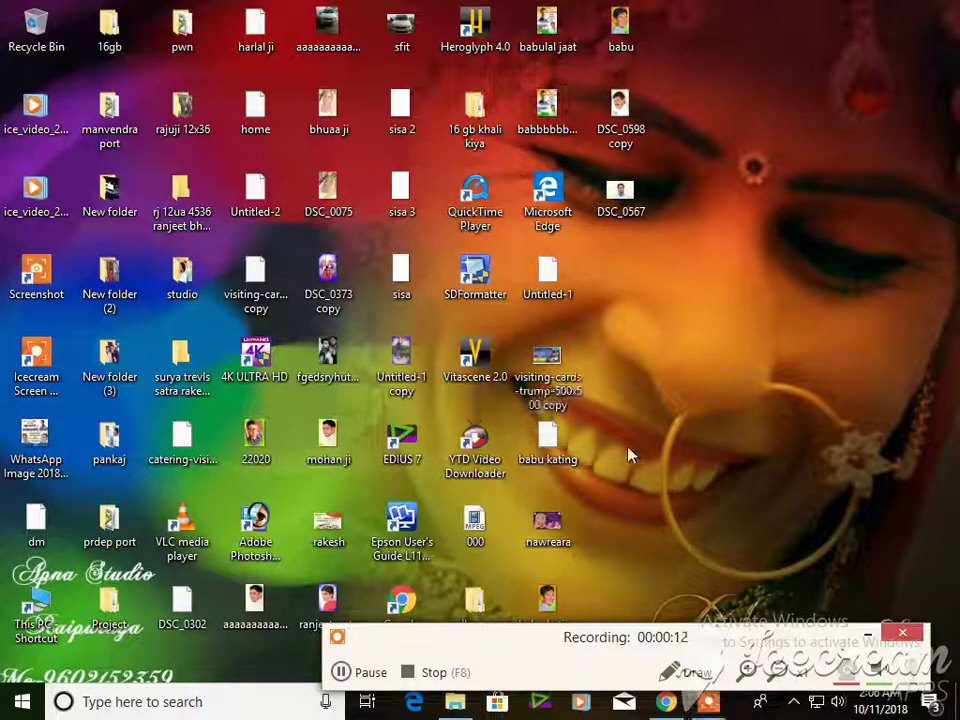
# - Open Adobe Photoshop and create a white RGB document 36 inches wide and 12 inches high at 200 pixels/inch
pyautogui.doubleClick(279, 538)
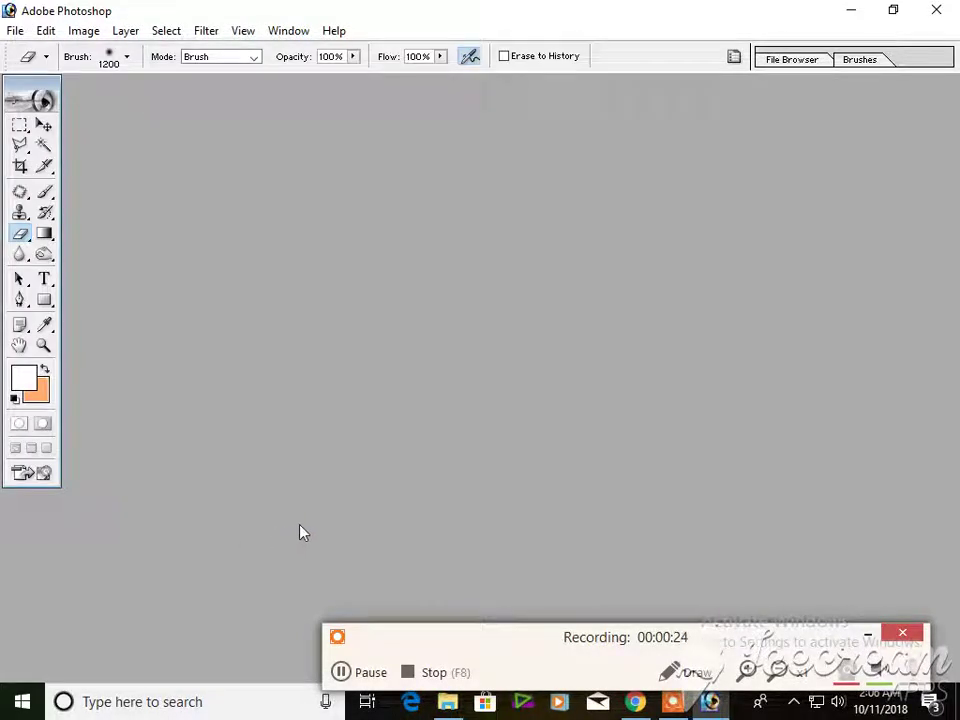
pyautogui.hotkey('ctrl', 'n')
pyautogui.click(452, 282)
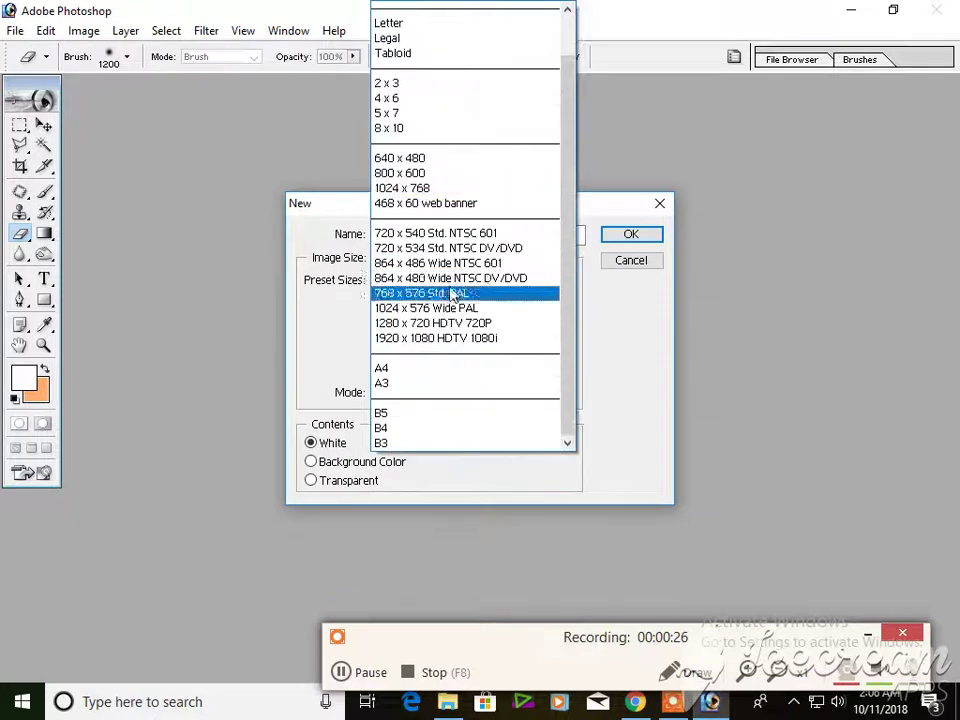
pyautogui.click(444, 141)
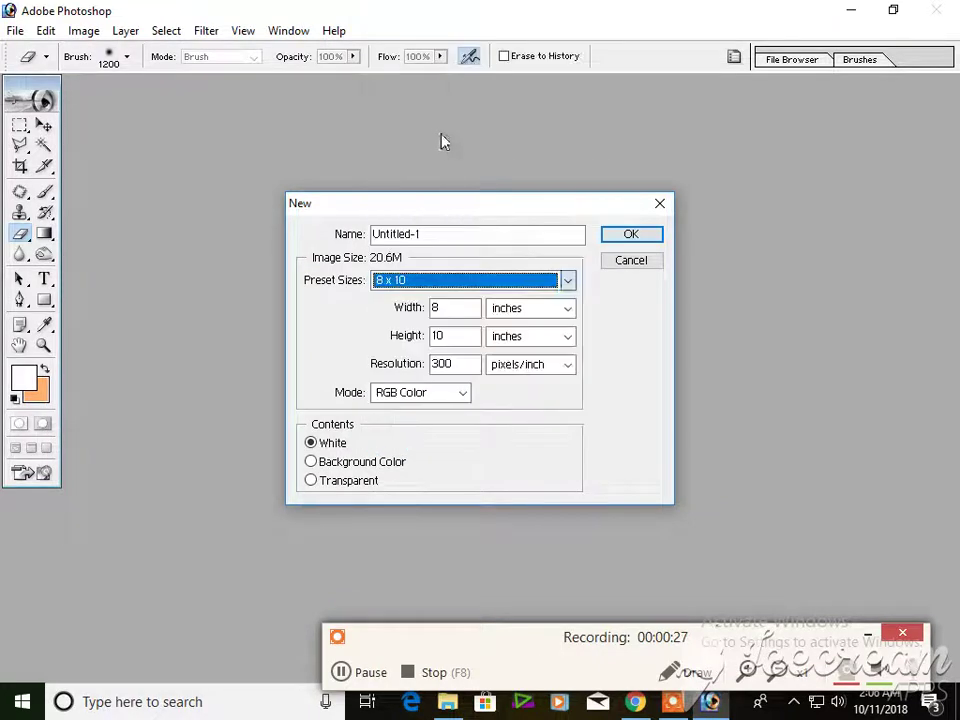
pyautogui.doubleClick(462, 313)
pyautogui.press('Tab')
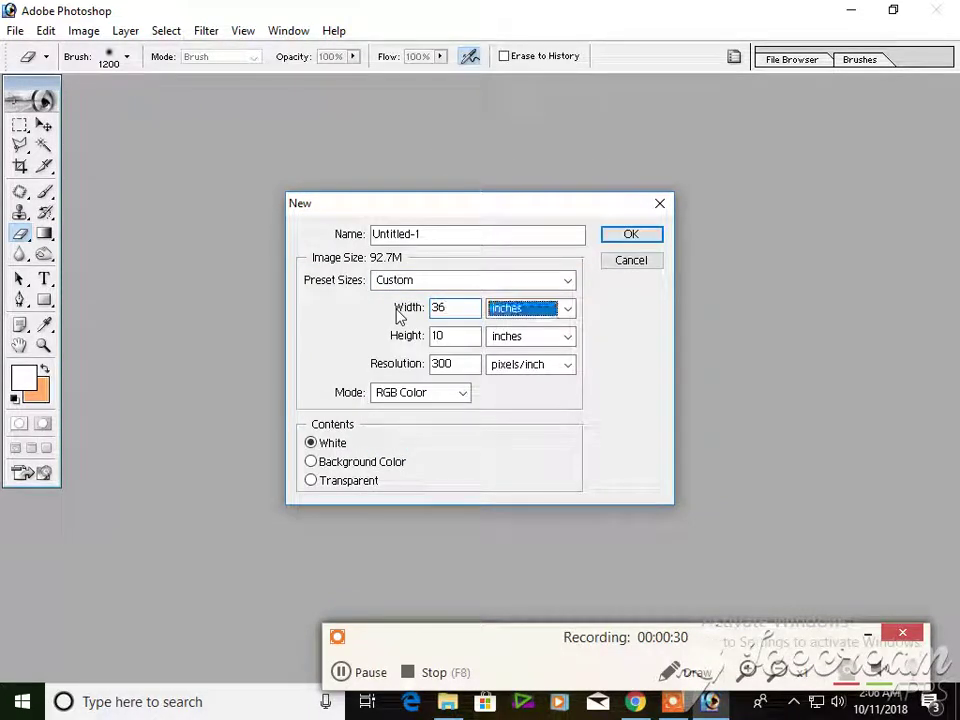
pyautogui.press('Tab')
pyautogui.write('12')
pyautogui.press('Tab')
pyautogui.press('Tab')
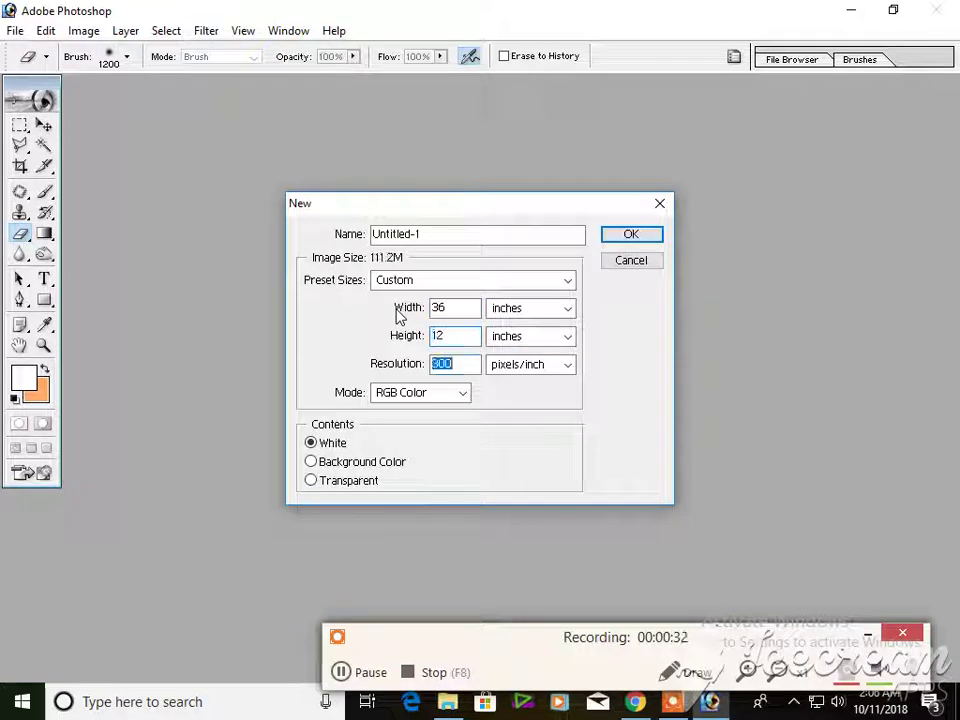
pyautogui.write('200')
pyautogui.press('Return')
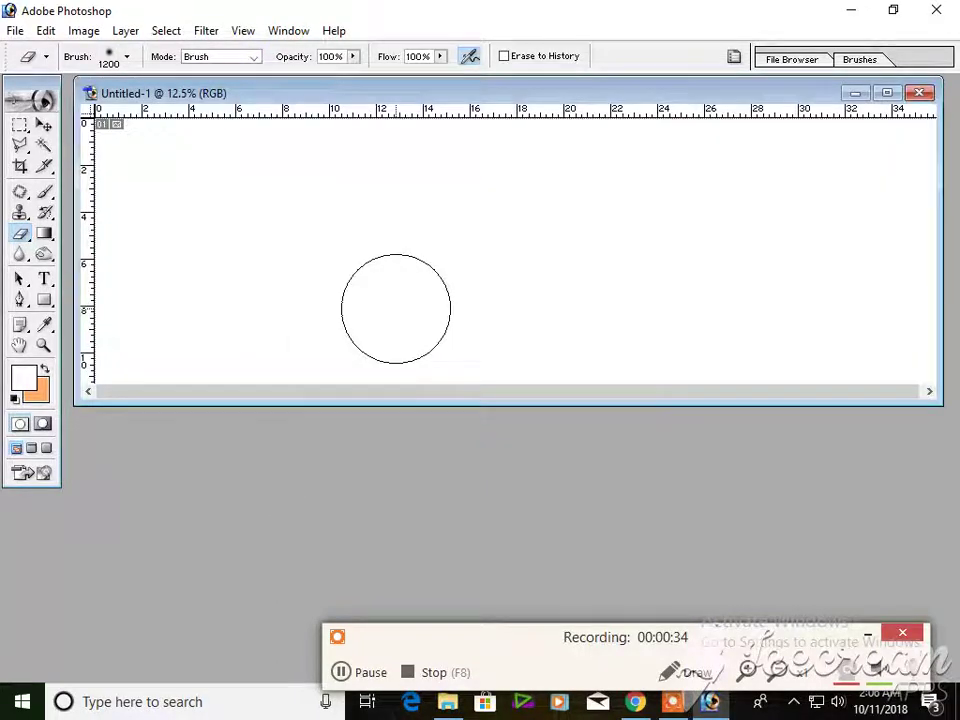
# - Show the document in full screen mode with its menus and place a vertical guide at 18 inches, the canvas centre
pyautogui.press('f')
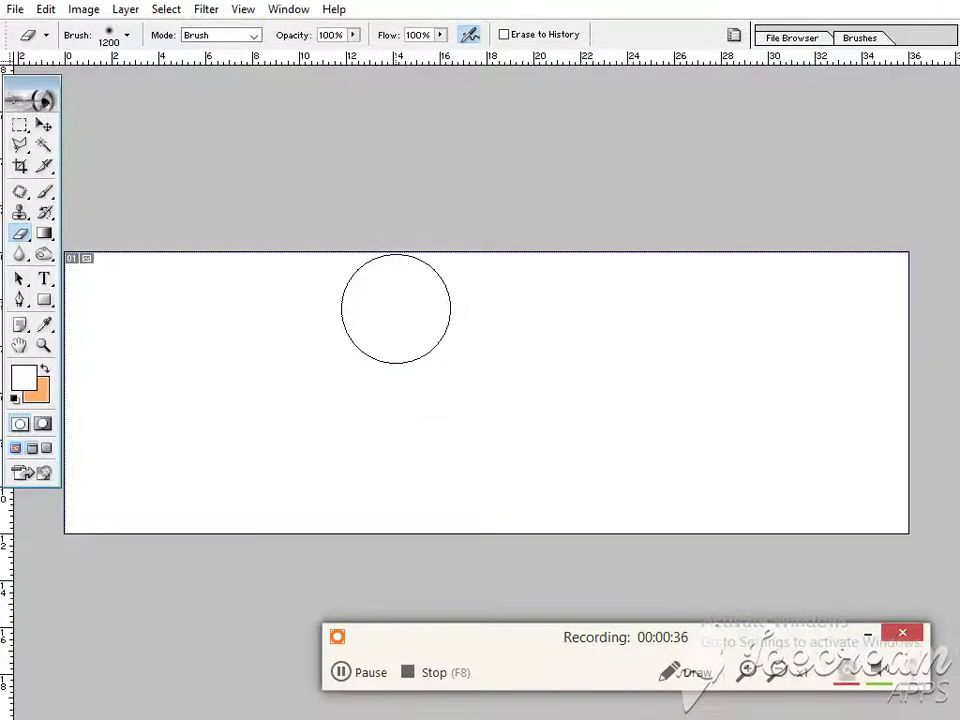
pyautogui.press('v')
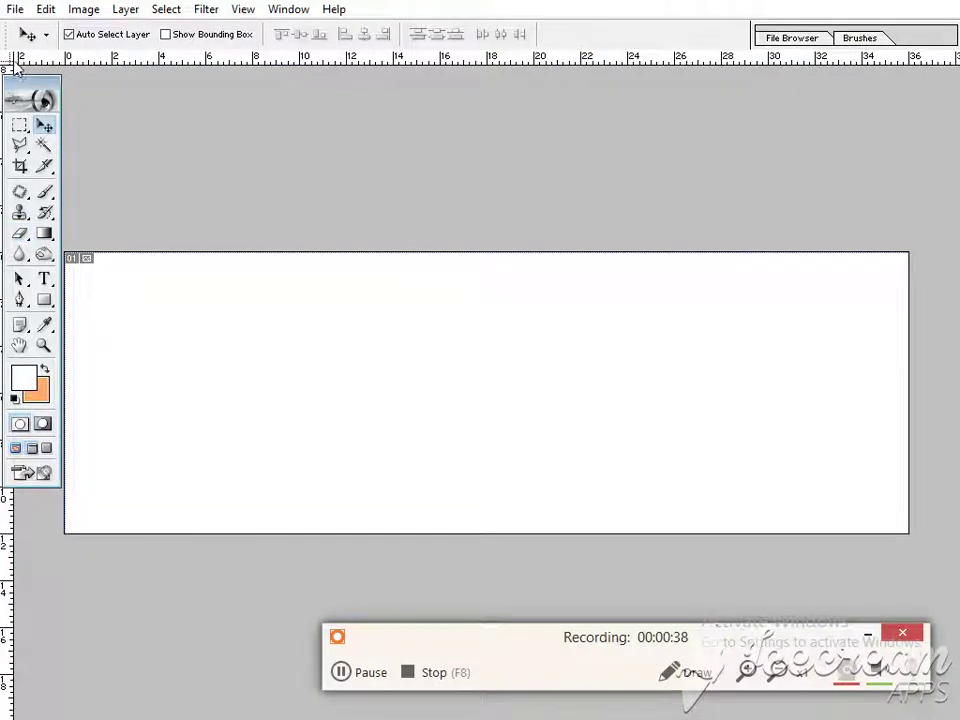
pyautogui.moveTo(10, 95); pyautogui.dragTo(490, 66)
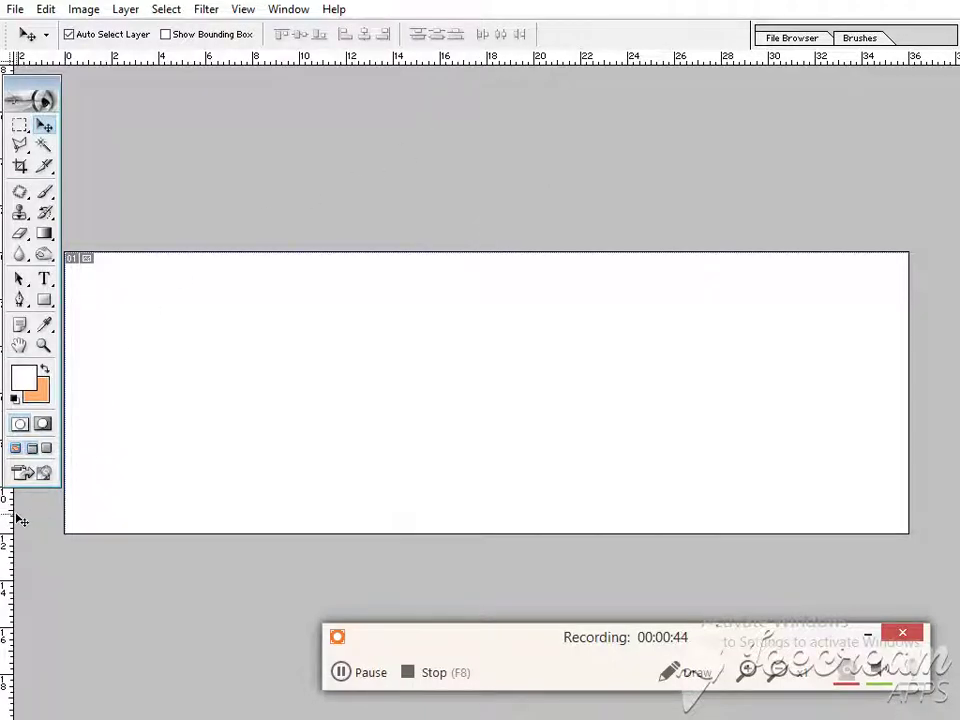
pyautogui.moveTo(14, 518); pyautogui.dragTo(482, 537)
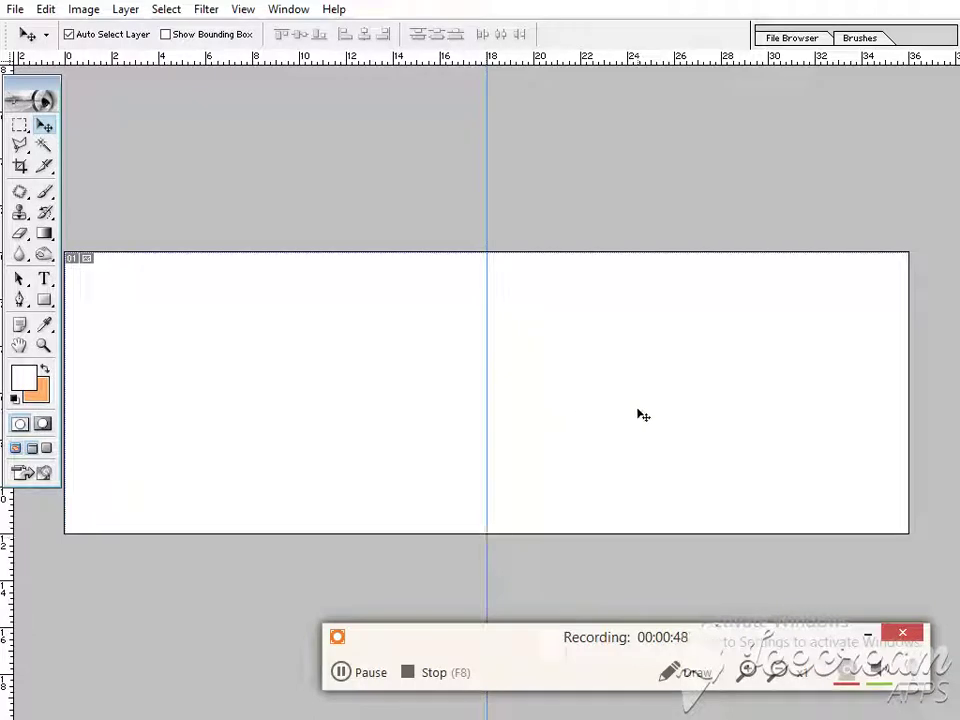
# - Darken the background color to a brown with 74% brightness and fill the whole canvas with it
pyautogui.click(40, 396)
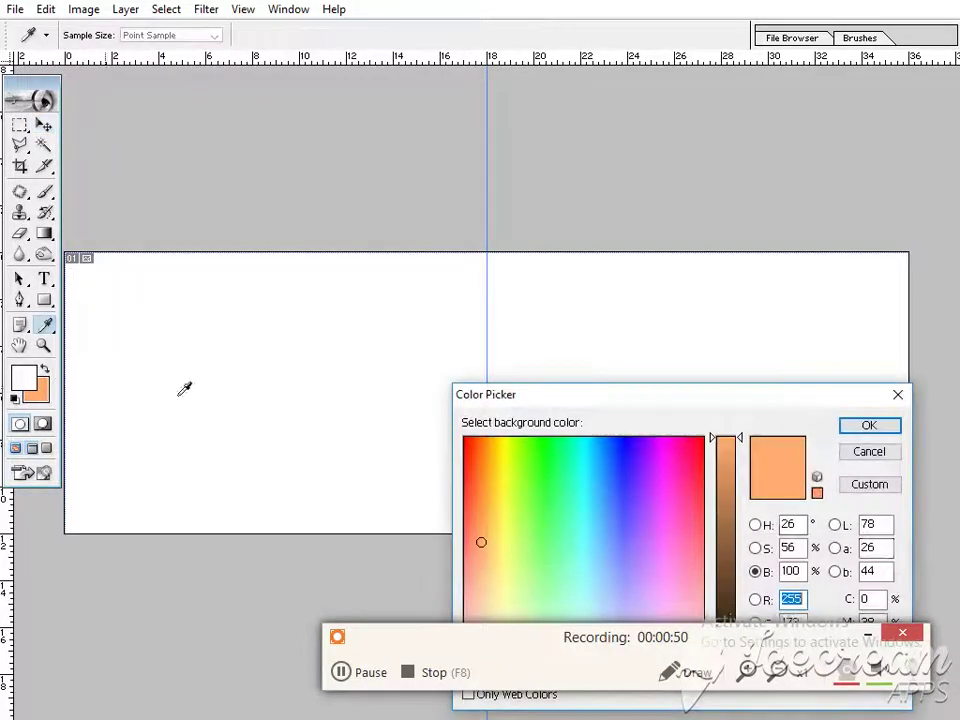
pyautogui.moveTo(733, 457); pyautogui.dragTo(735, 499)
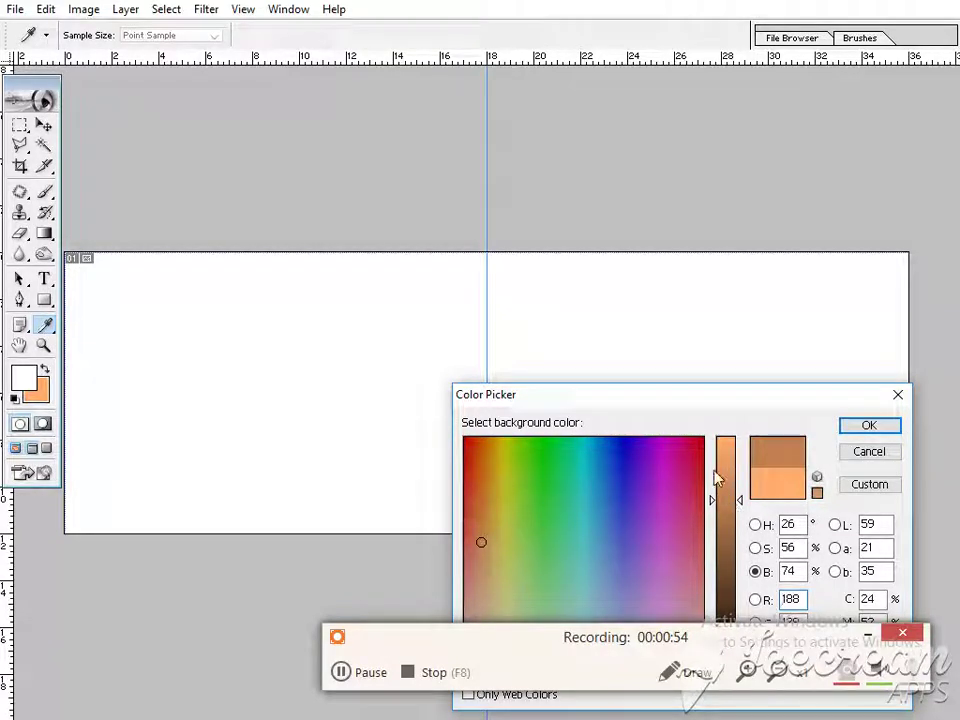
pyautogui.press('Return')
pyautogui.press('v')
pyautogui.hotkey('ctrl', 'BackSpace')
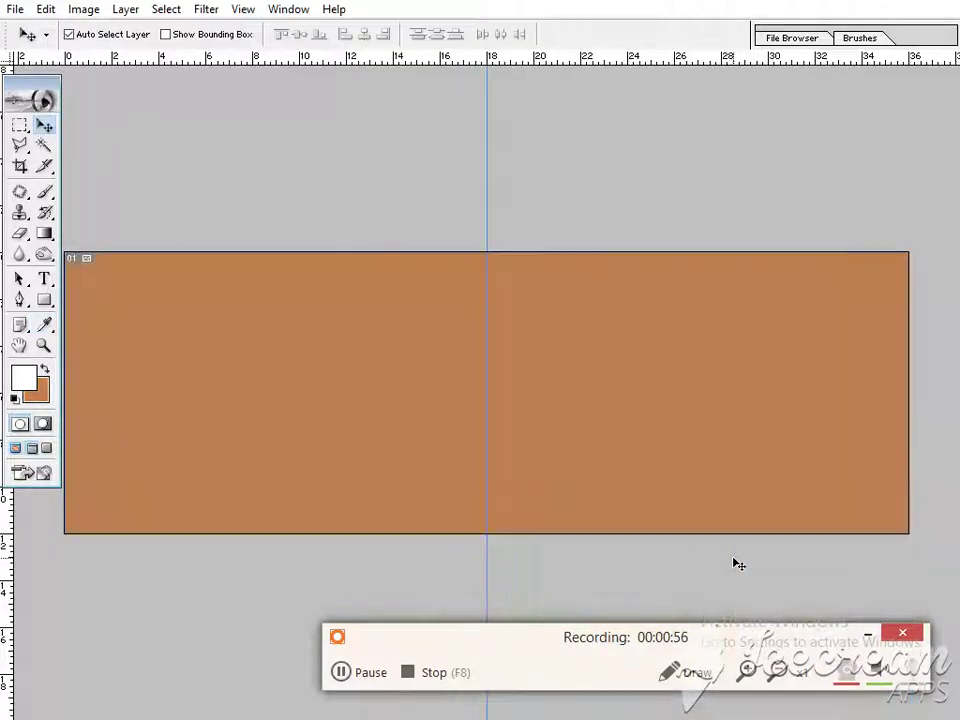
# - Select thin full-width strips along the canvas's upper and lower edges by marqueeing the area between them and inverting the selection
pyautogui.press('m')
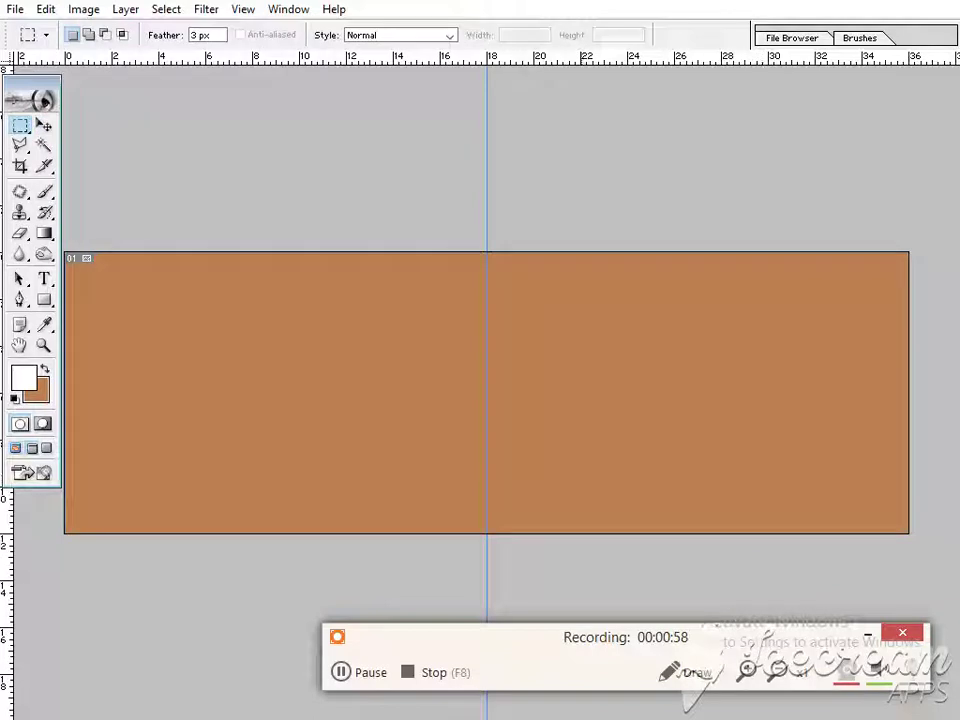
pyautogui.moveTo(18, 128); pyautogui.dragTo(104, 131)
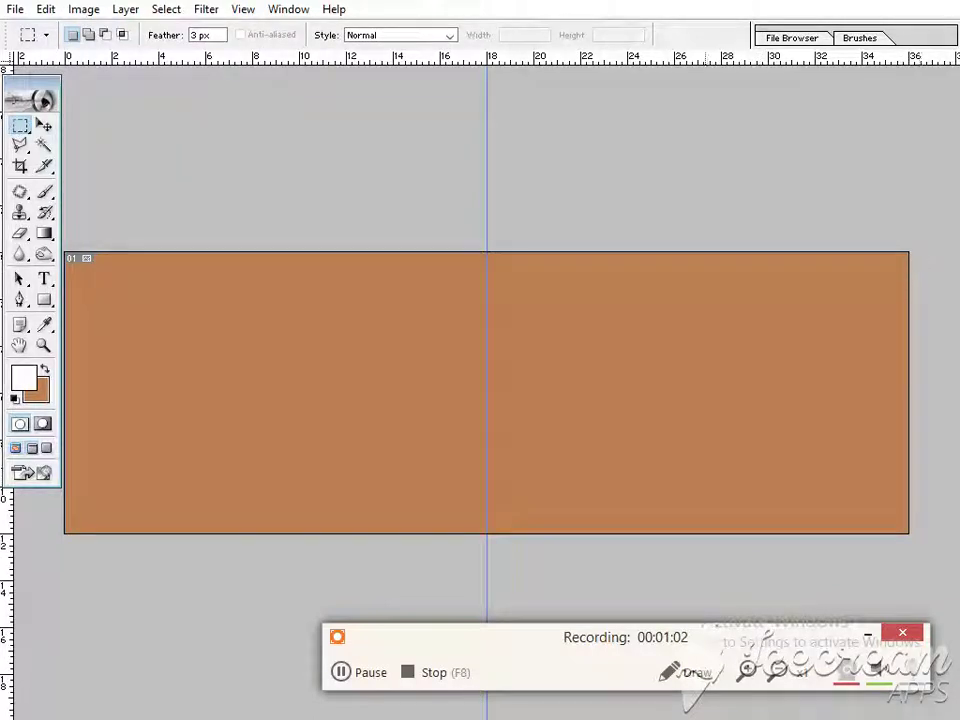
pyautogui.moveTo(143, 516); pyautogui.dragTo(47, 514)
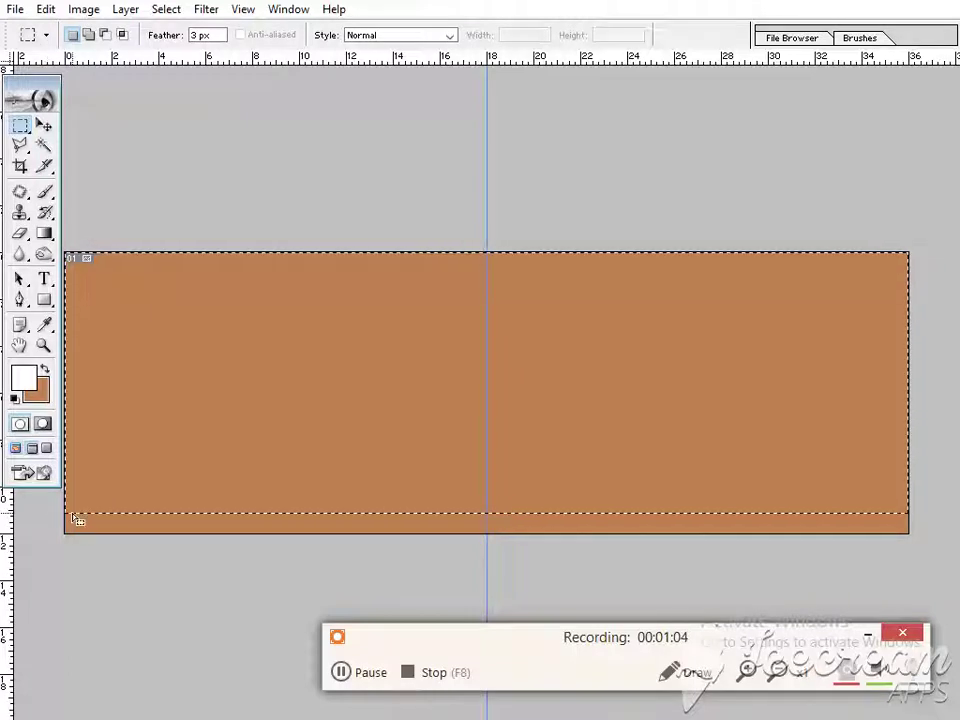
pyautogui.press('Down')
pyautogui.press('Down')
pyautogui.press('Down')
pyautogui.press('Down')
pyautogui.press('Down')
pyautogui.press('Down')
pyautogui.press('Down')
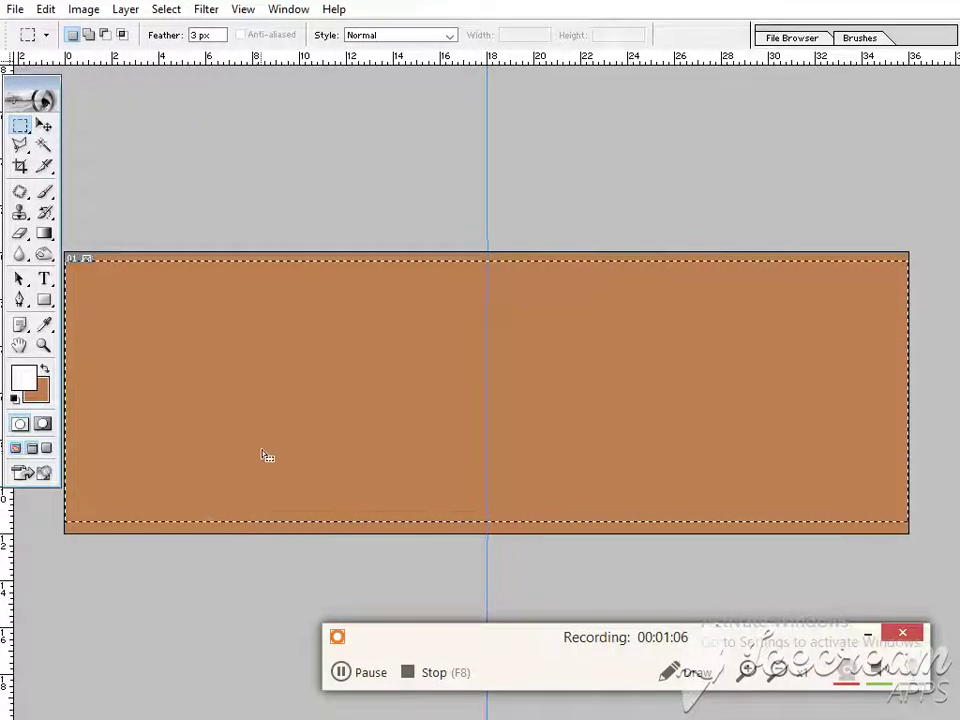
pyautogui.rightClick(308, 389)
pyautogui.click(352, 96)
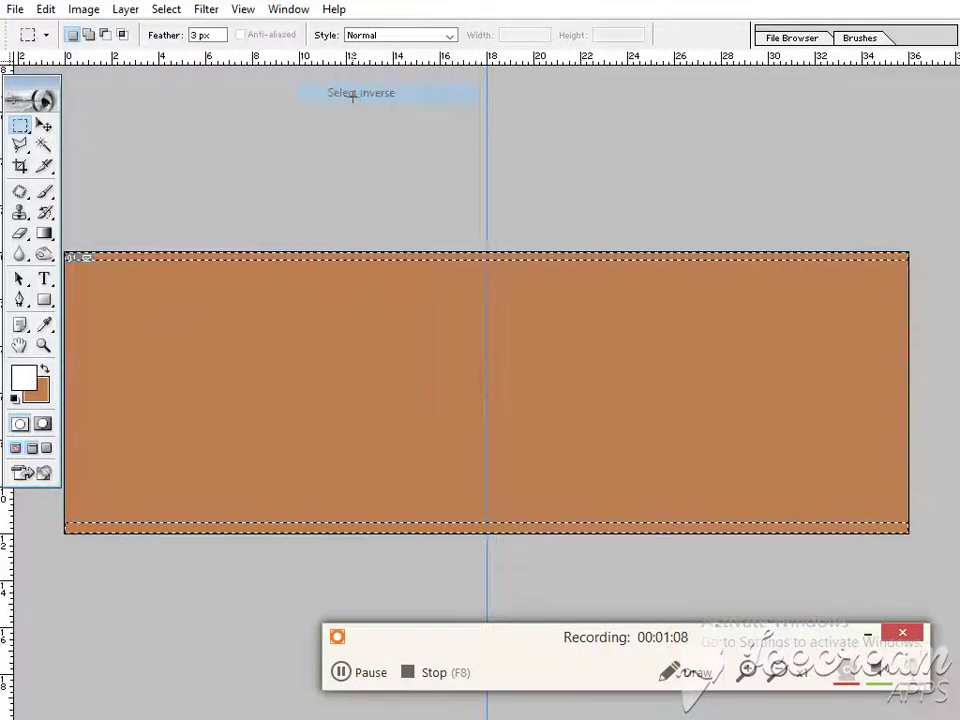
# - Darken the selected edge strips with Hue/Saturation at a Lightness of -38 and deselect them
pyautogui.hotkey('ctrl', 'u')
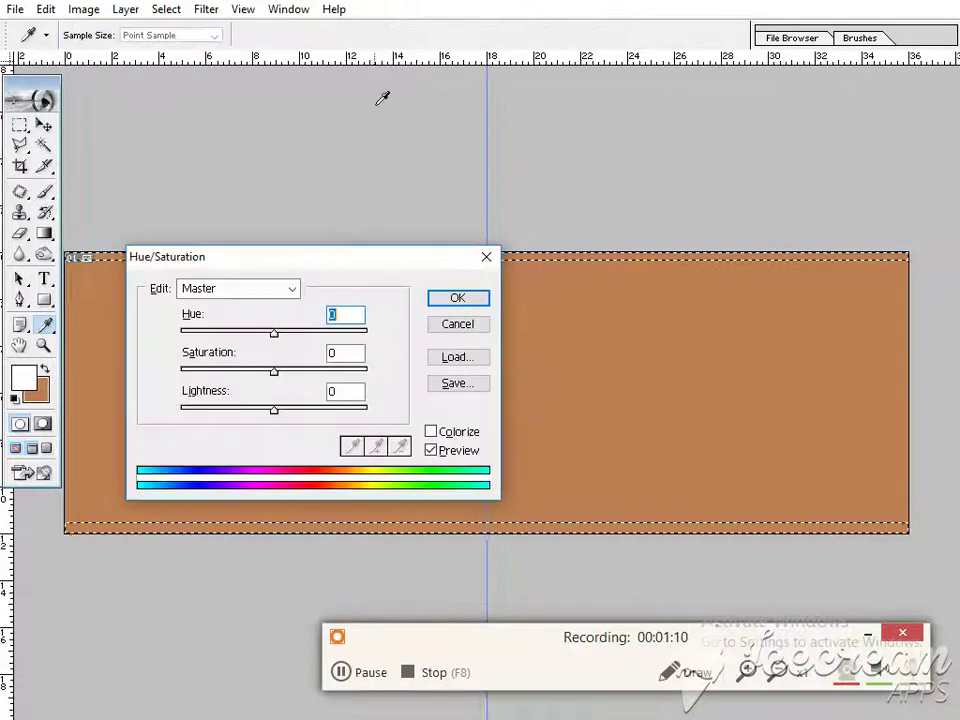
pyautogui.moveTo(319, 264); pyautogui.dragTo(638, 166)
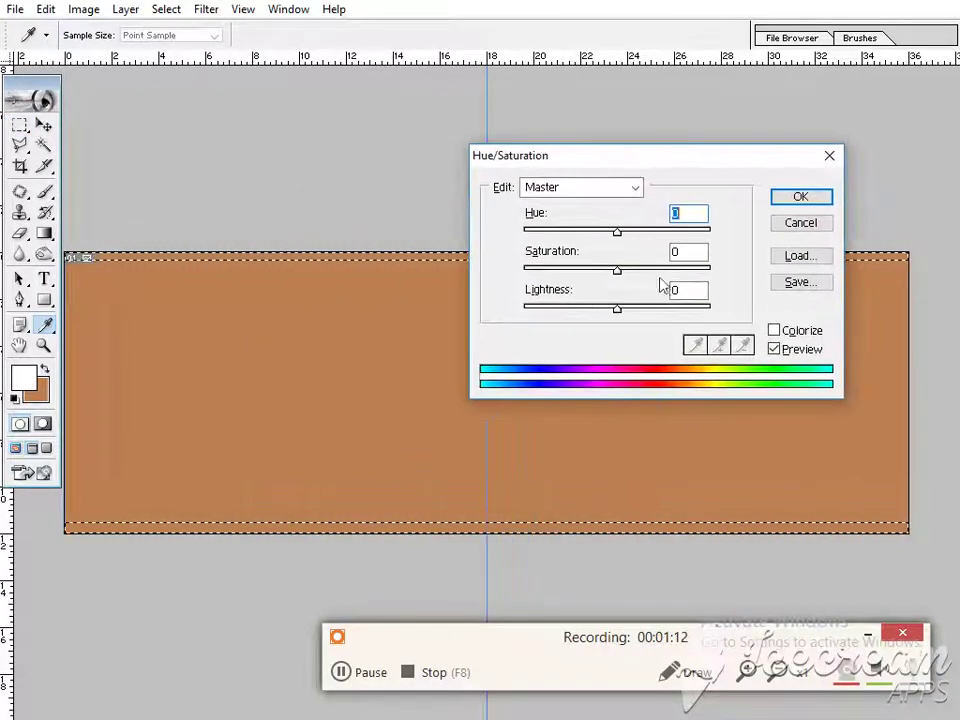
pyautogui.moveTo(614, 313); pyautogui.dragTo(581, 313)
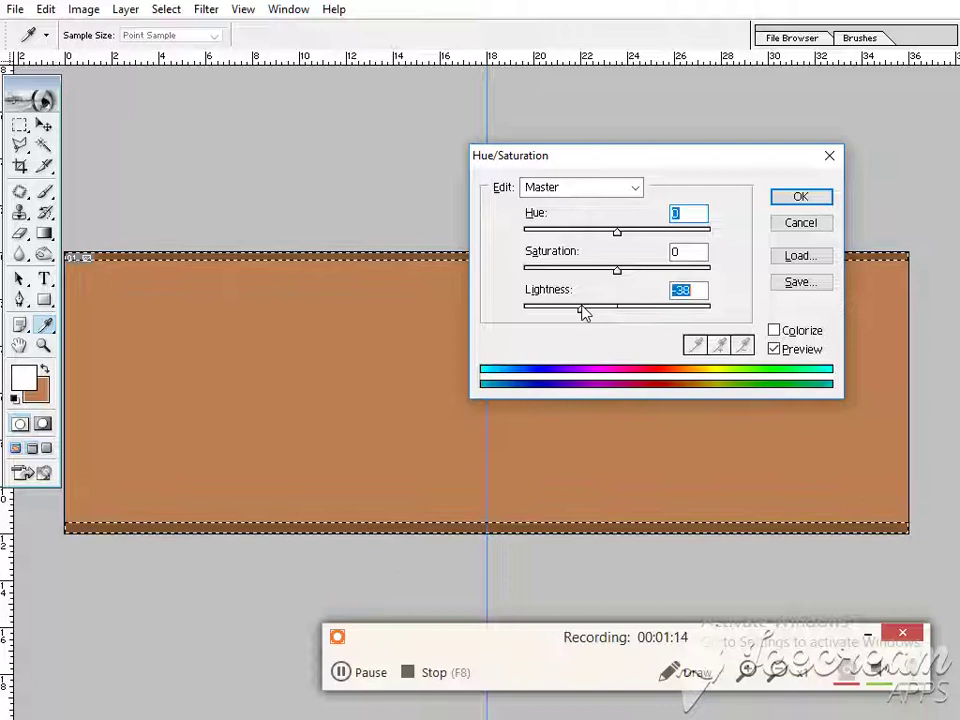
pyautogui.click(797, 197)
pyautogui.rightClick(394, 311)
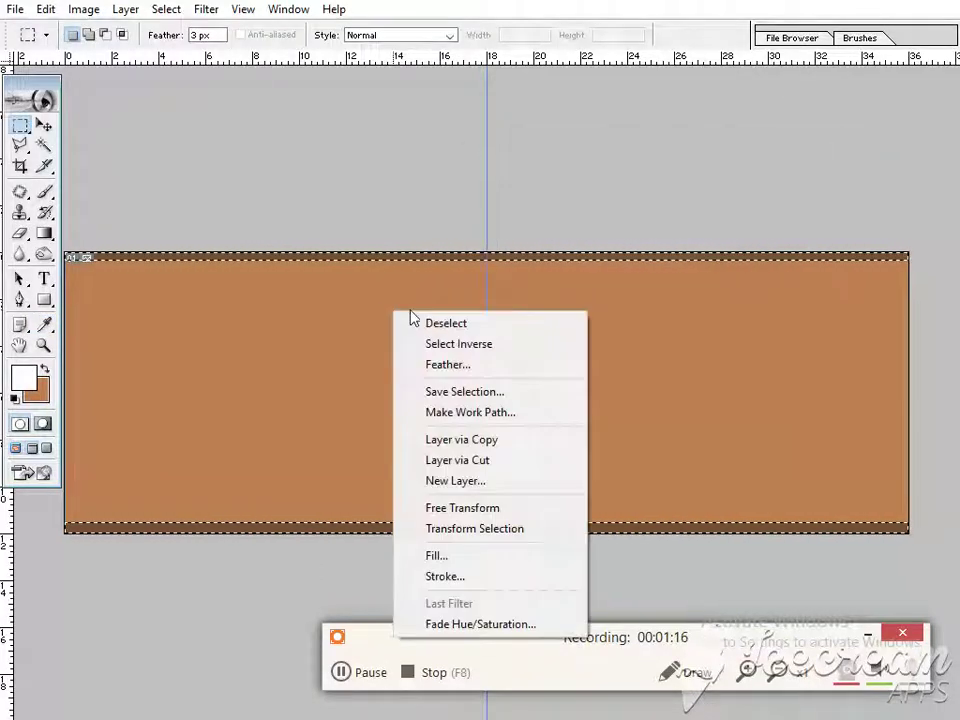
pyautogui.click(443, 320)
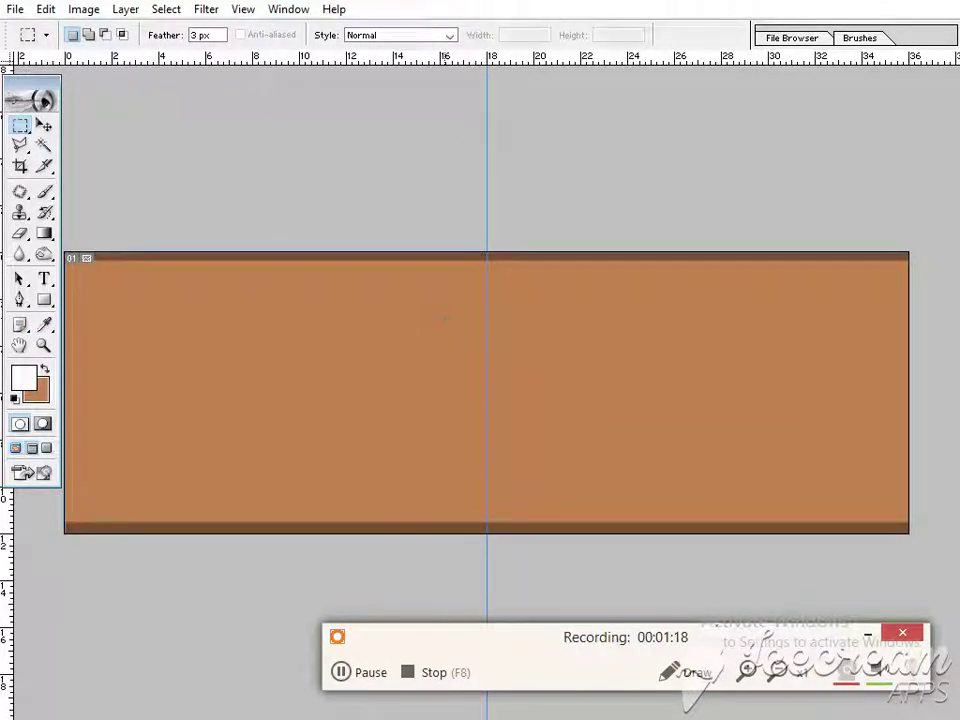
pyautogui.press('Tab')
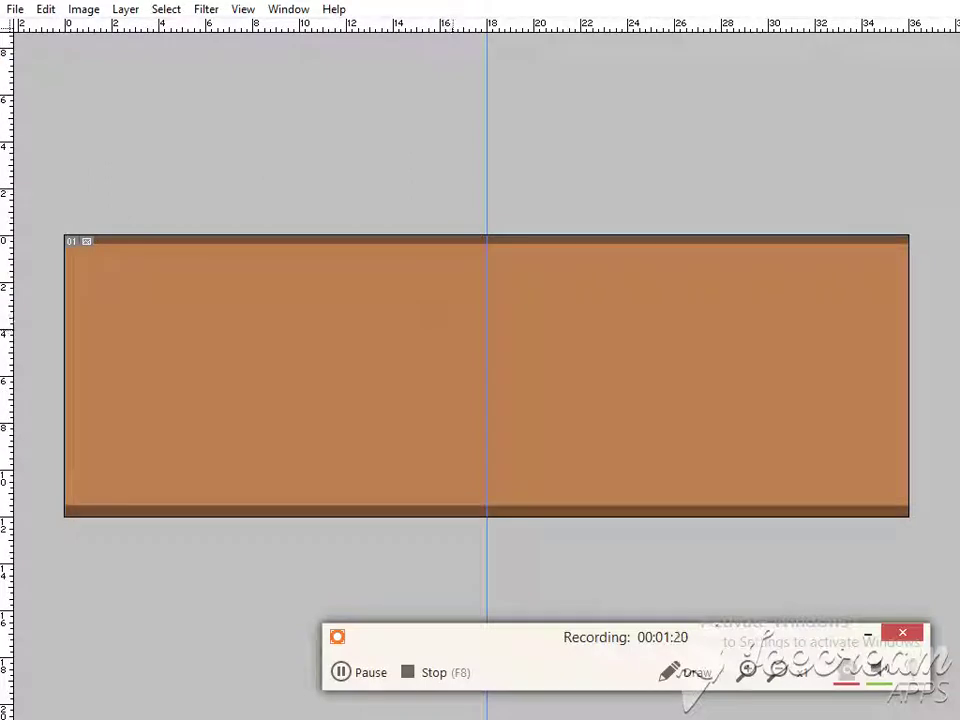
pyautogui.press('Tab')
pyautogui.press('Tab')
pyautogui.press('Tab')
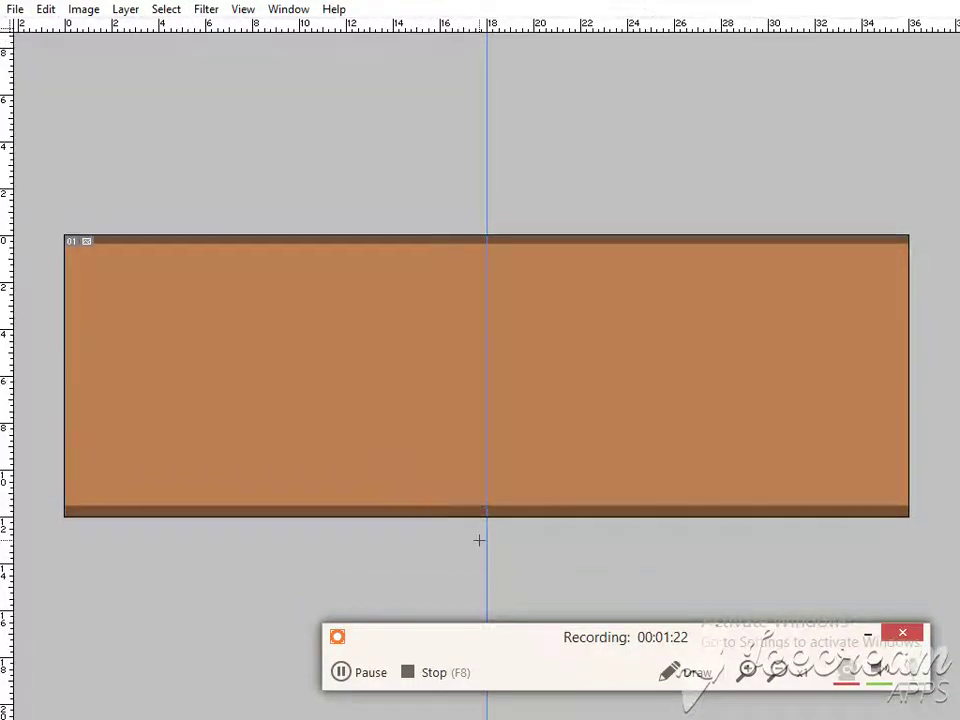
# - Return to the standard screen mode, switch to File Explorer and open the 100D3100 wedding photo folder on Local Disk (N:)
pyautogui.press('f')
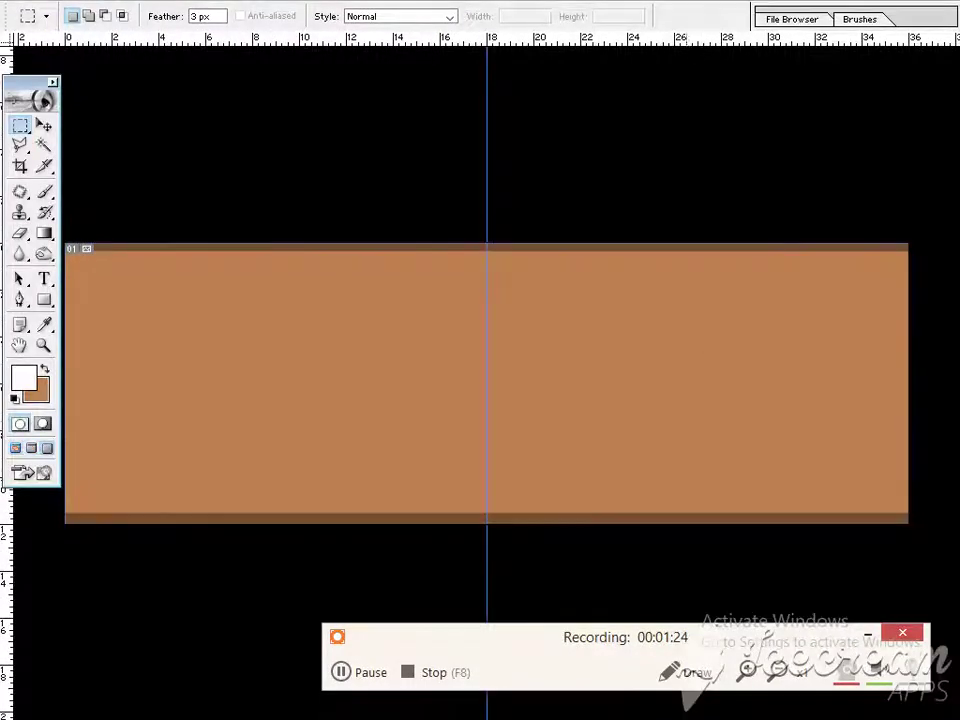
pyautogui.press('f')
pyautogui.click(452, 708)
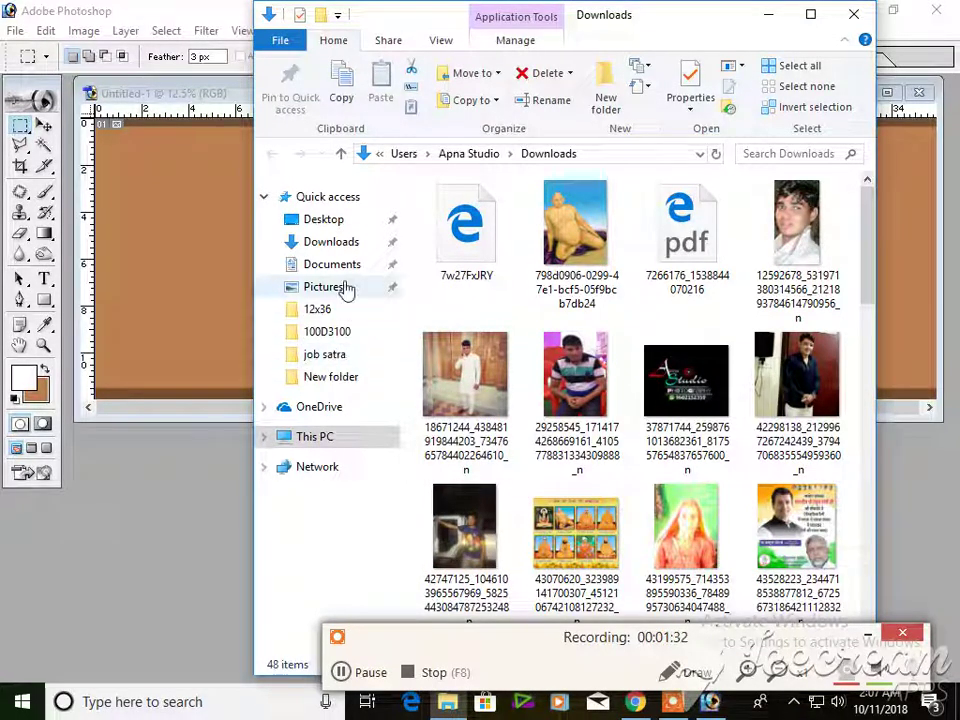
pyautogui.click(328, 434)
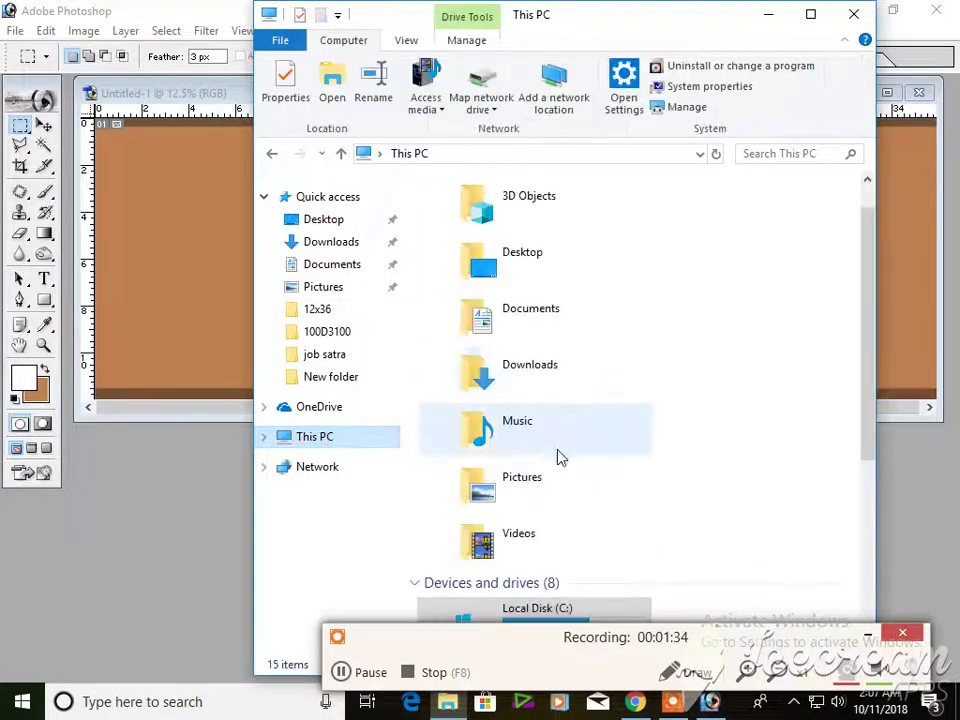
pyautogui.scroll(-4, 557, 386)
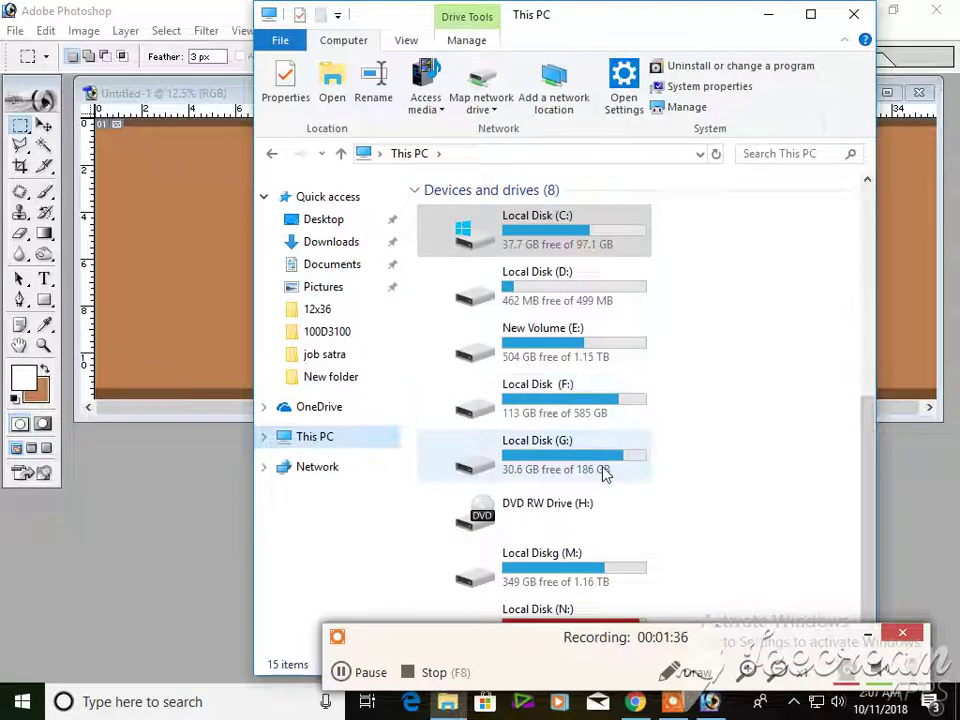
pyautogui.click(603, 616)
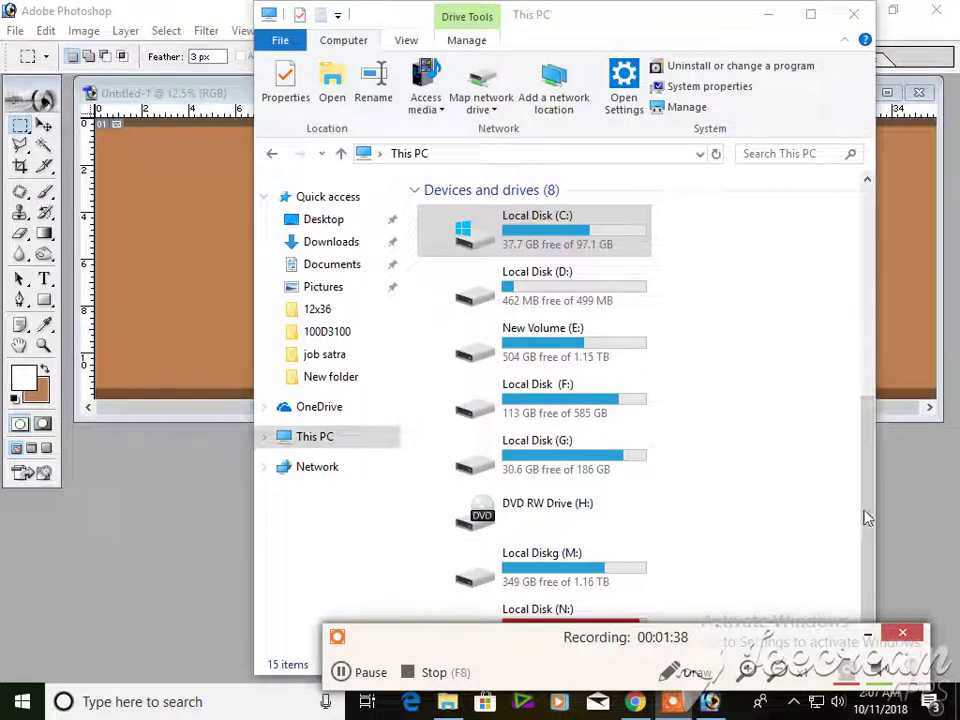
pyautogui.doubleClick(441, 15)
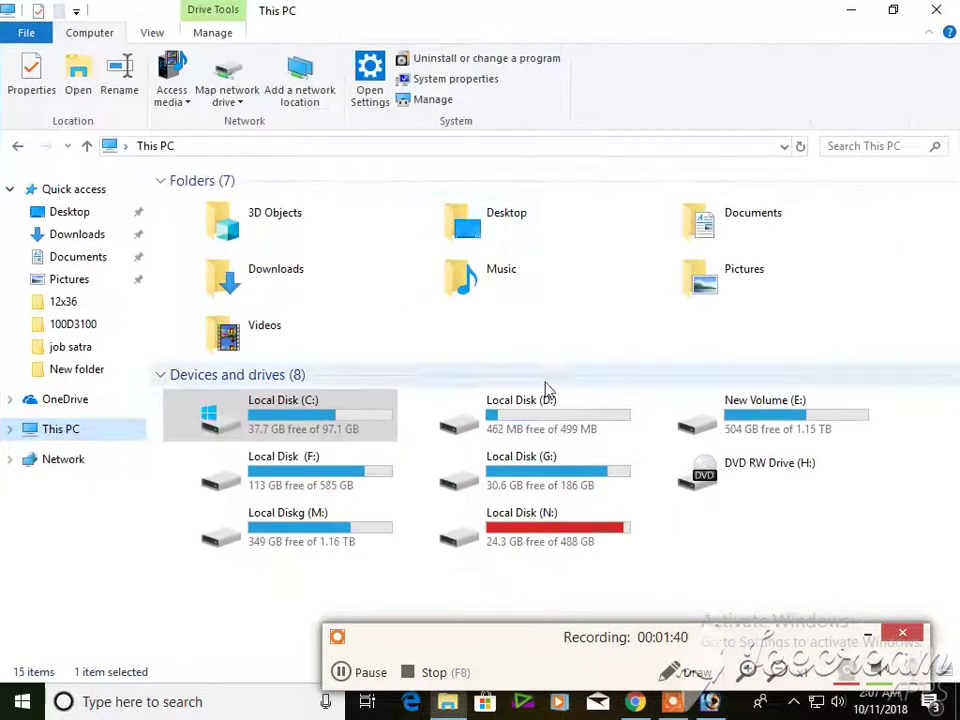
pyautogui.doubleClick(530, 525)
pyautogui.doubleClick(810, 376)
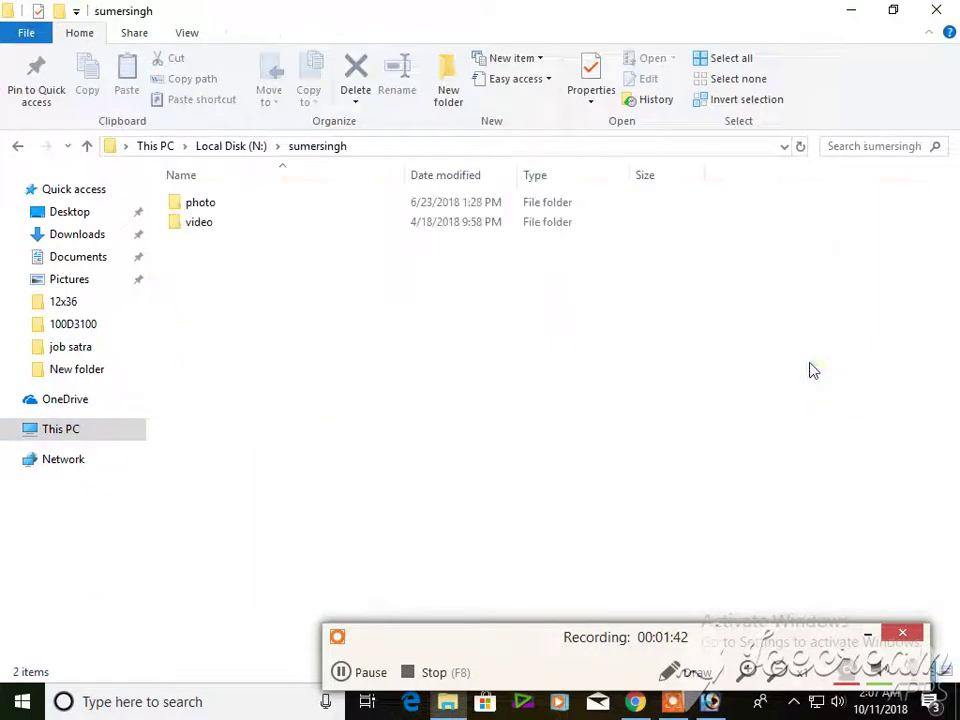
pyautogui.doubleClick(242, 204)
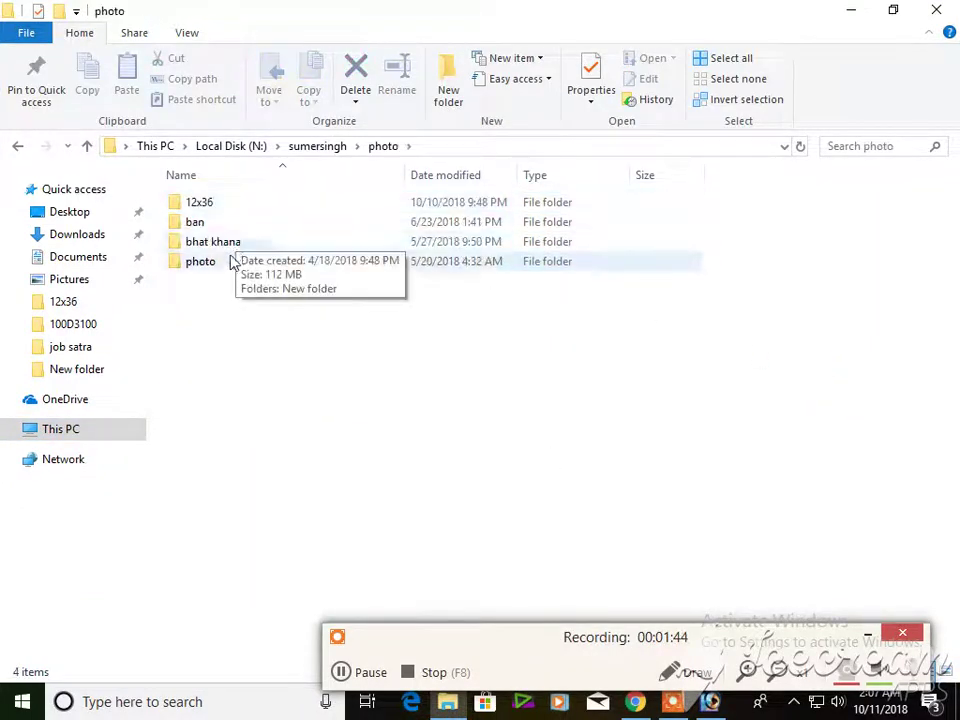
pyautogui.doubleClick(231, 261)
pyautogui.doubleClick(246, 204)
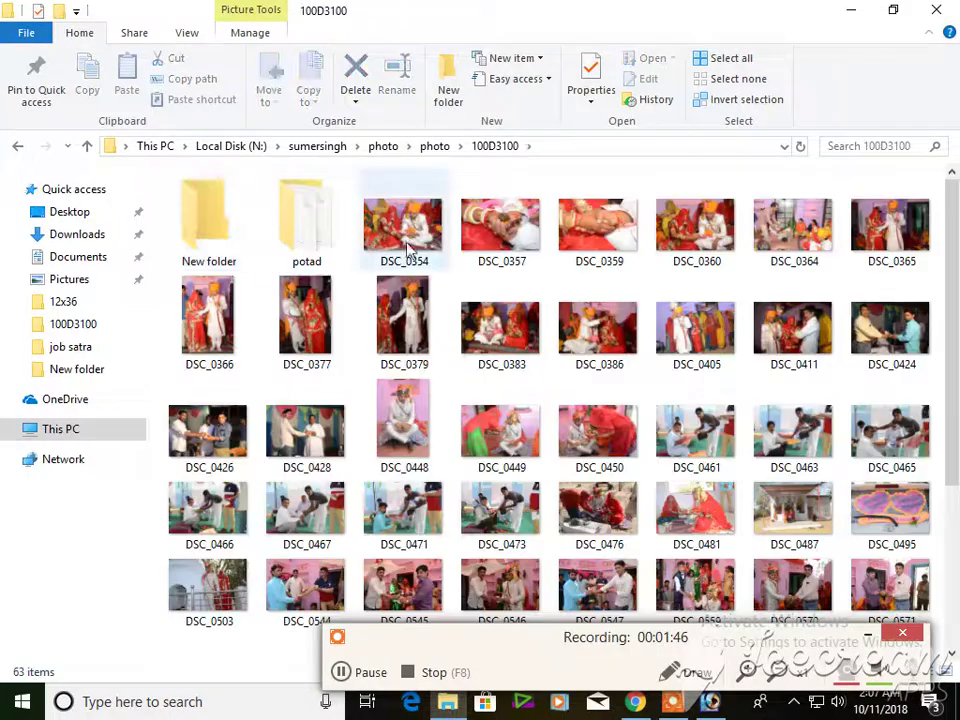
# - Open the DSC_0354 photo from the folder in Photoshop and show it in full screen mode
pyautogui.click(405, 228)
pyautogui.hotkey('alt', 'Tab')
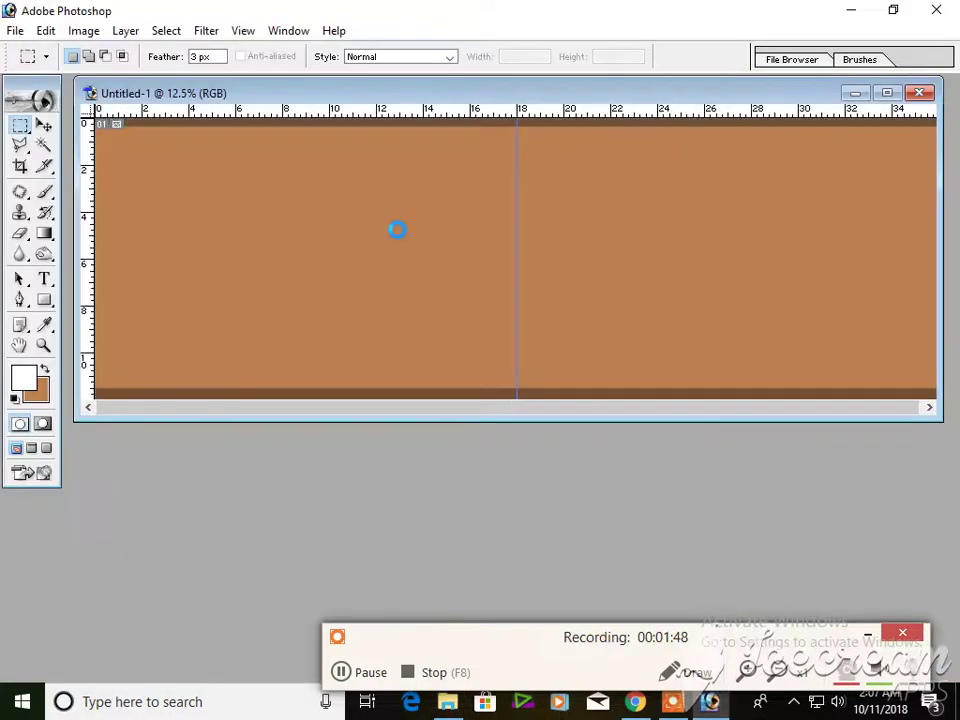
pyautogui.press('f')
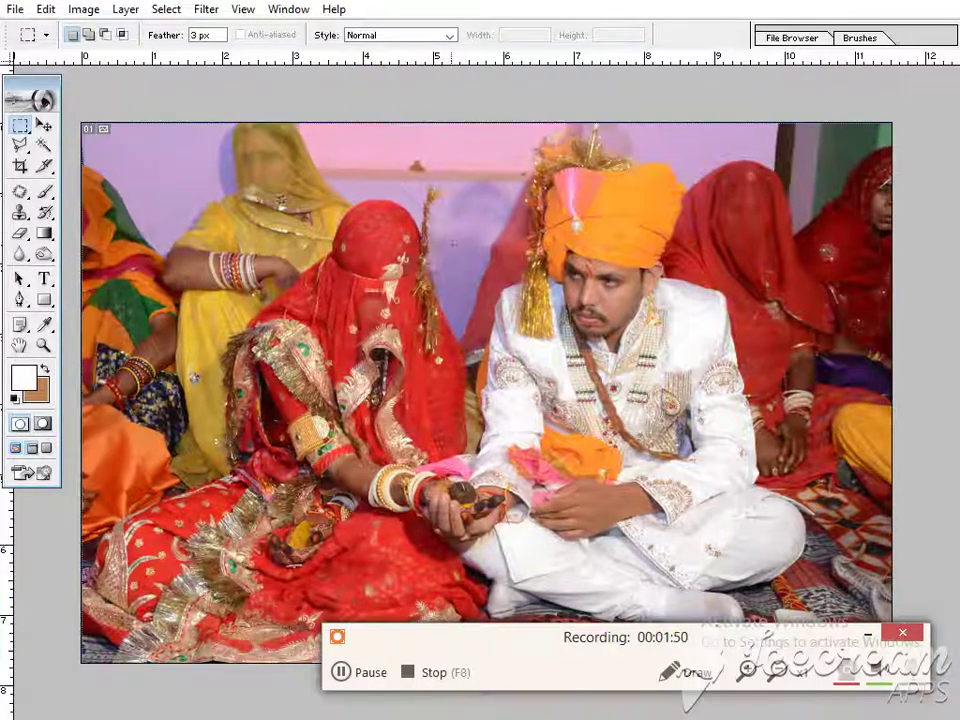
pyautogui.moveTo(700, 232); pyautogui.dragTo(522, 375)
pyautogui.moveTo(596, 214); pyautogui.dragTo(352, 510)
pyautogui.rightClick(433, 416)
pyautogui.click(452, 432)
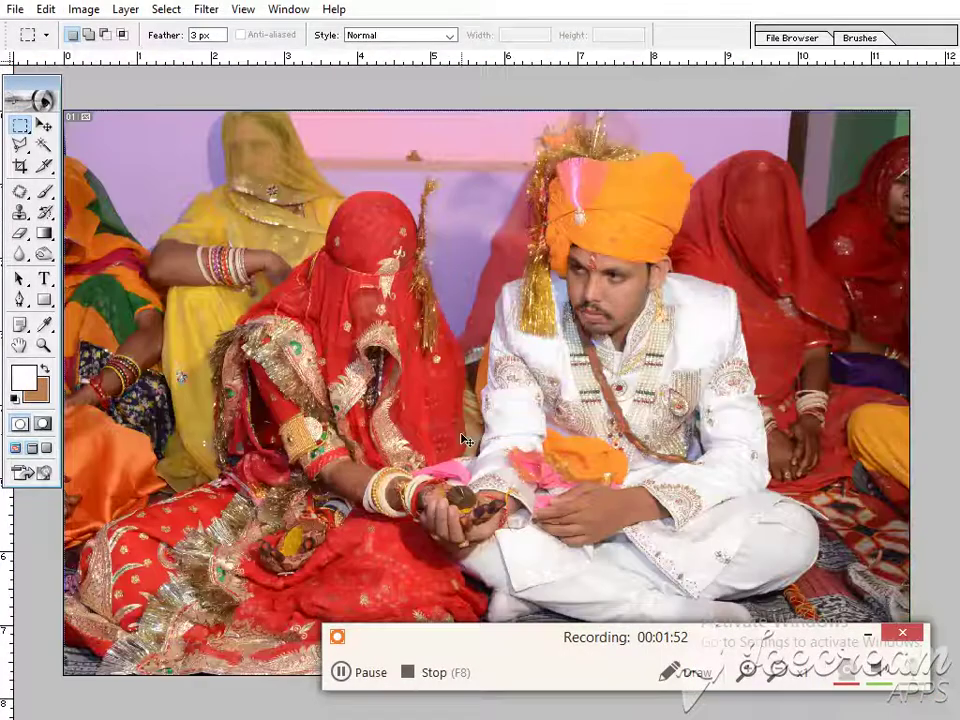
# - Brighten the photo's tones with Levels and raise its contrast by 10 with Brightness/Contrast
pyautogui.hotkey('ctrl', 'l')
pyautogui.press('Return')
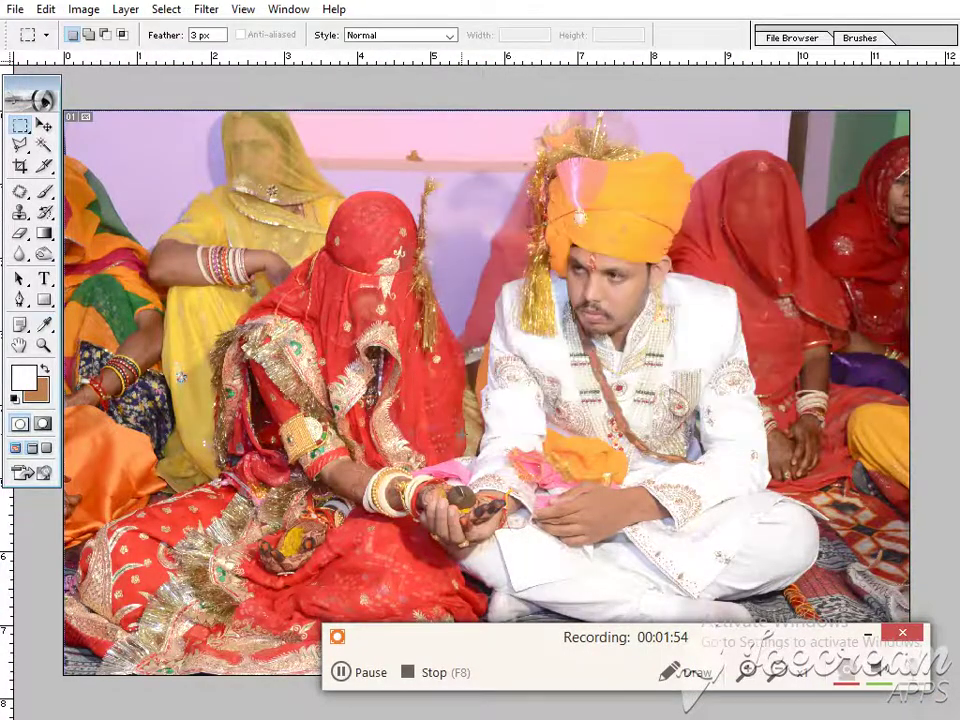
pyautogui.hotkey('alt', 'i')
pyautogui.press('a')
pyautogui.press('c')
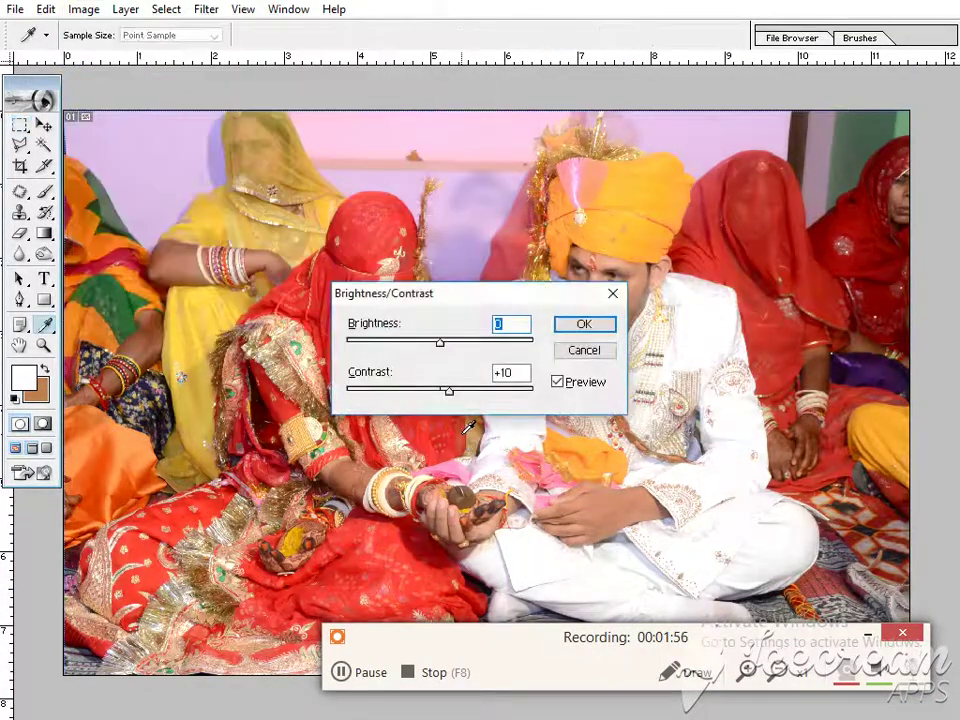
pyautogui.click(601, 325)
# - Smooth the skin in the photo with the Imagenomic Portraiture filter using its Default settings
pyautogui.moveTo(673, 247); pyautogui.dragTo(540, 387)
pyautogui.moveTo(650, 190); pyautogui.dragTo(630, 436)
pyautogui.rightClick(608, 367)
pyautogui.click(665, 378)
pyautogui.click(207, 12)
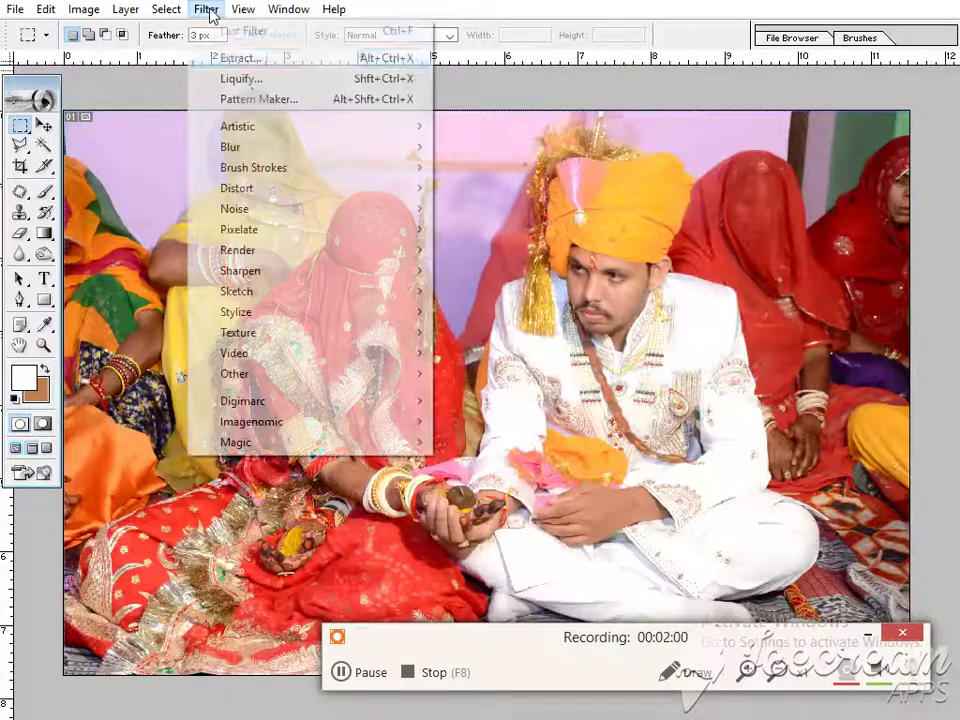
pyautogui.moveTo(300, 424)
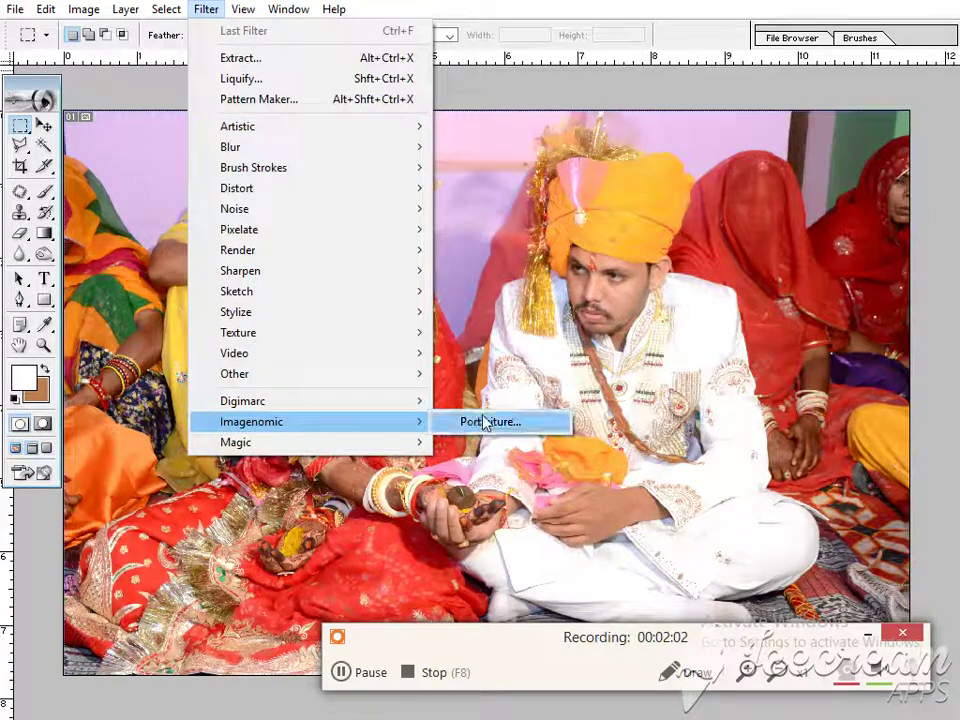
pyautogui.click(489, 422)
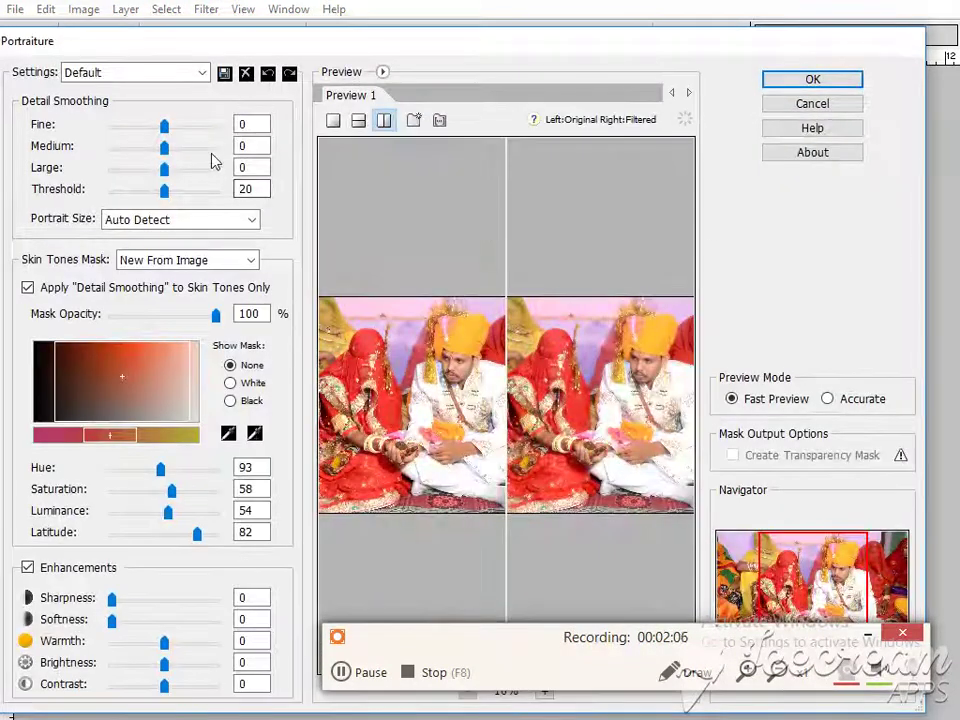
pyautogui.click(133, 72)
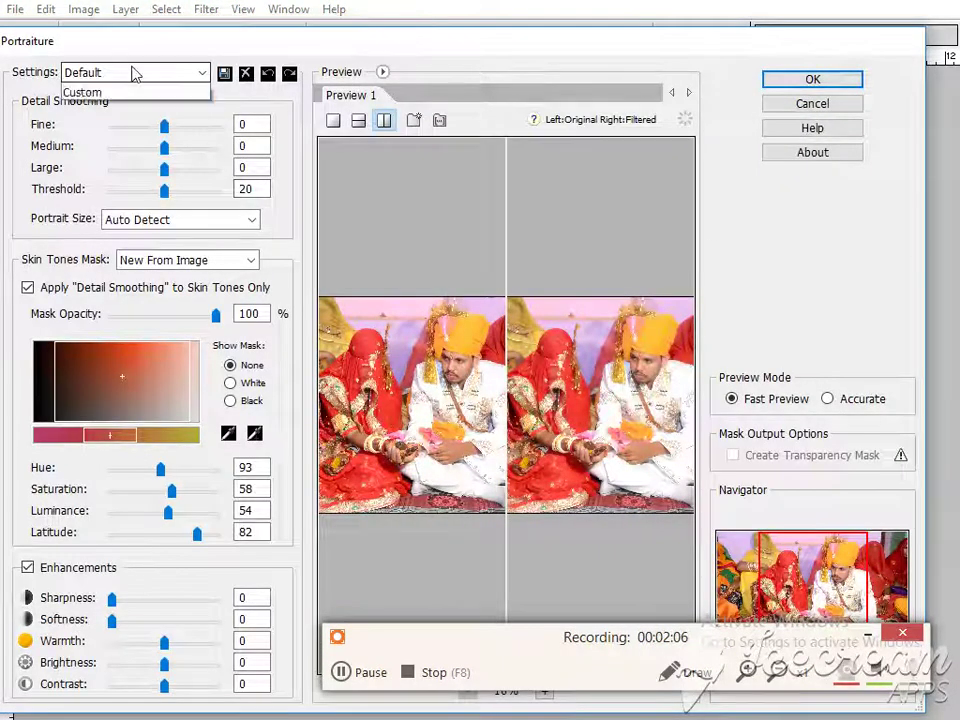
pyautogui.click(124, 92)
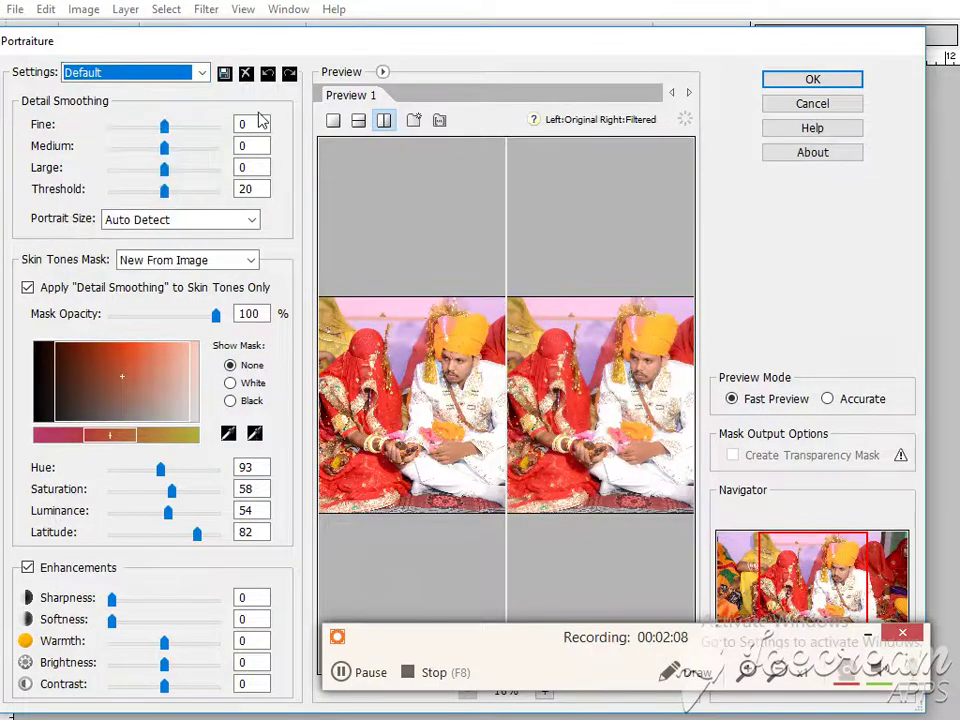
pyautogui.press('Return')
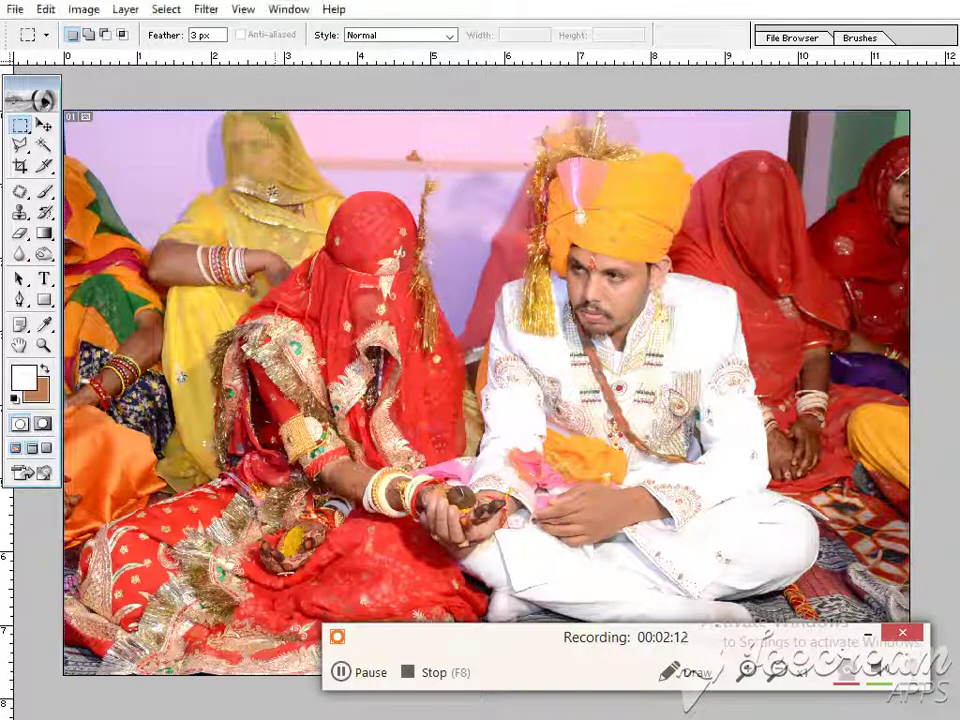
# - Apply Brightness/Contrast once more to the smoothed photo with Brightness 0 and Contrast +10
pyautogui.moveTo(602, 199); pyautogui.dragTo(536, 402)
pyautogui.hotkey('alt', 'i')
pyautogui.press('a')
pyautogui.press('c')
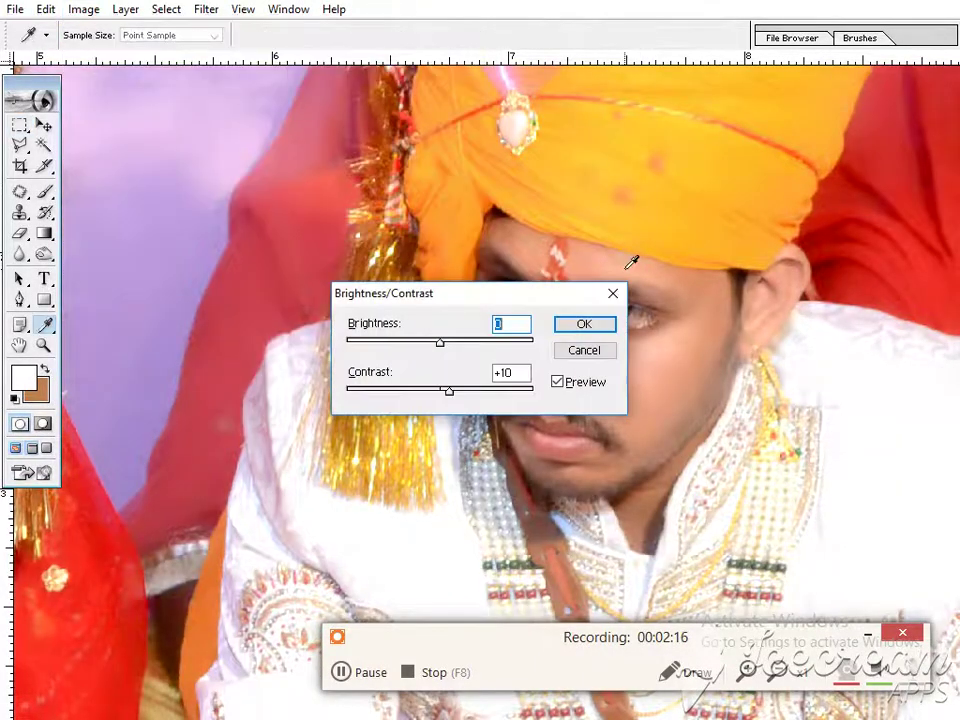
pyautogui.press('Return')
pyautogui.moveTo(507, 350); pyautogui.dragTo(534, 439)
pyautogui.rightClick(567, 196)
pyautogui.click(578, 214)
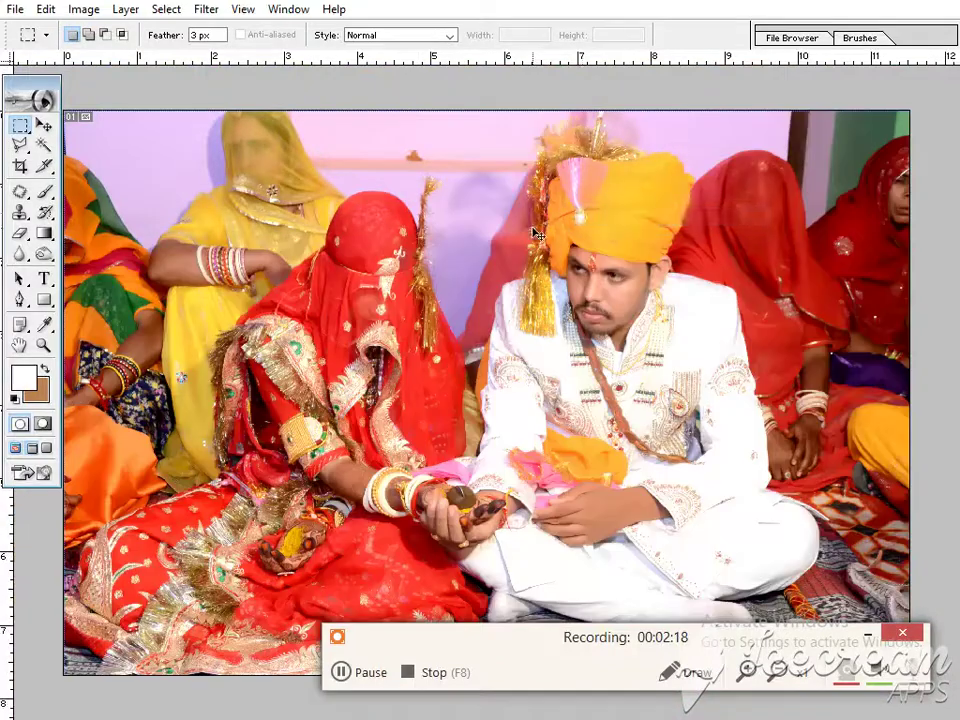
# - Copy the whole retouched image, close DSC_0354.JPG without saving and show the album spread in full screen without panels
pyautogui.hotkey('ctrl', 'w')
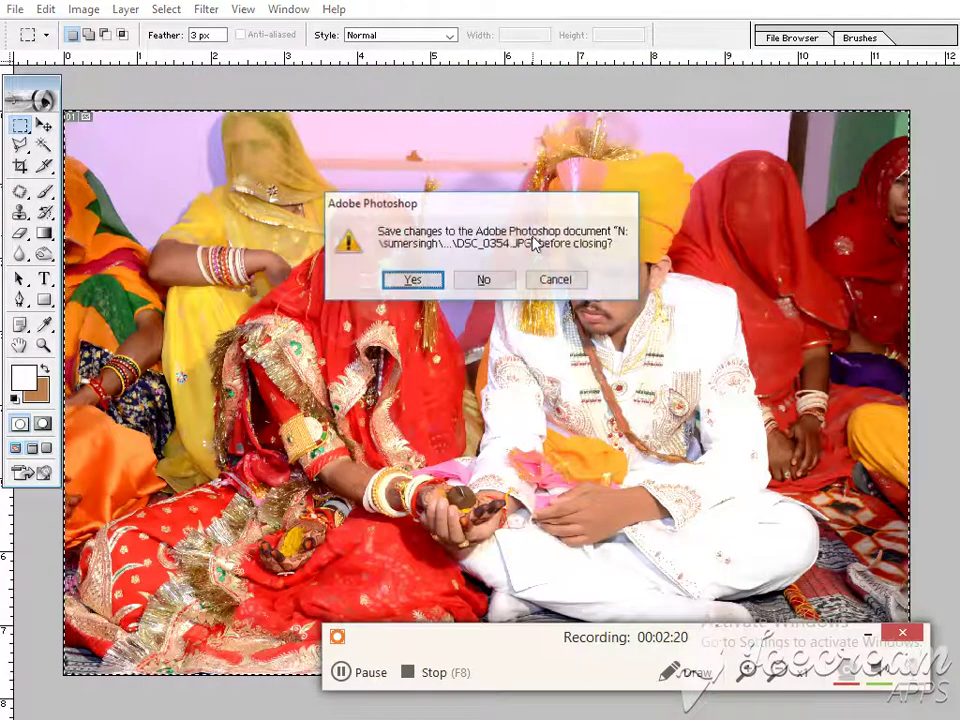
pyautogui.click(489, 279)
pyautogui.press('f')
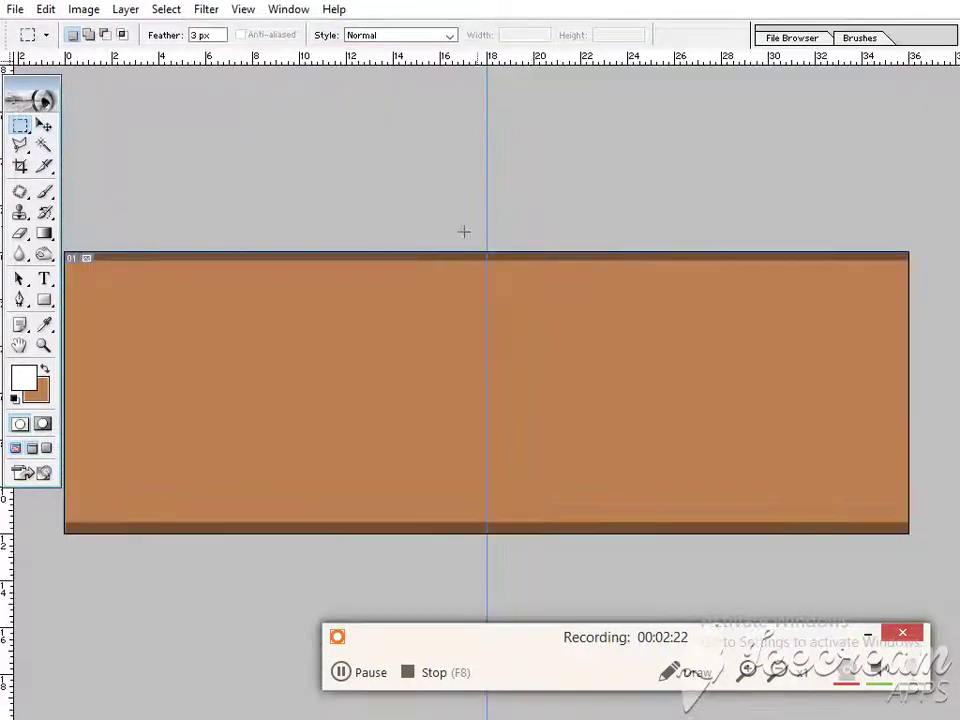
pyautogui.press('Tab')
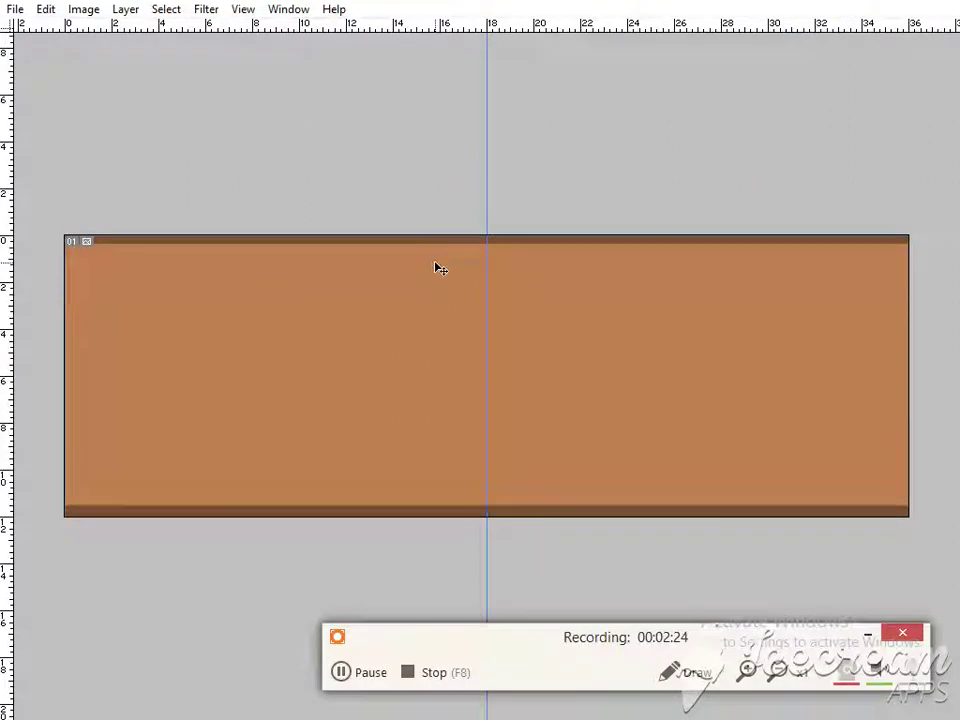
# - Paste the couple photo into the spread, scale it to about 7 inches wide and place it in the canvas's upper-left corner
pyautogui.hotkey('ctrl', 'v')
pyautogui.hotkey('ctrl', 't')
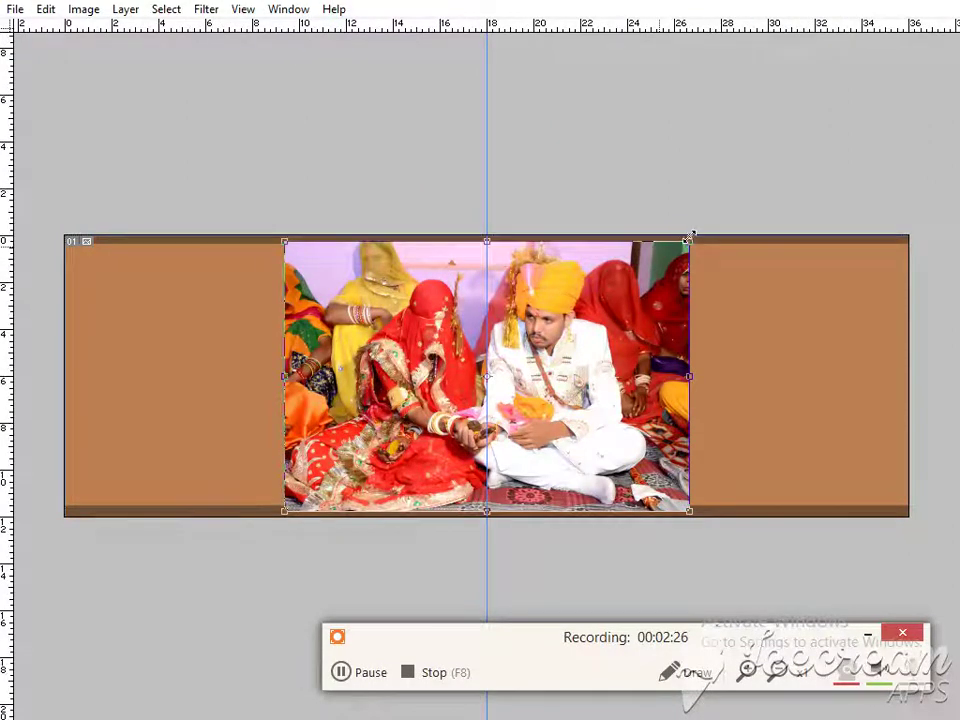
pyautogui.moveTo(690, 237); pyautogui.dragTo(574, 319)
pyautogui.moveTo(531, 349); pyautogui.dragTo(218, 285)
pyautogui.press('Return')
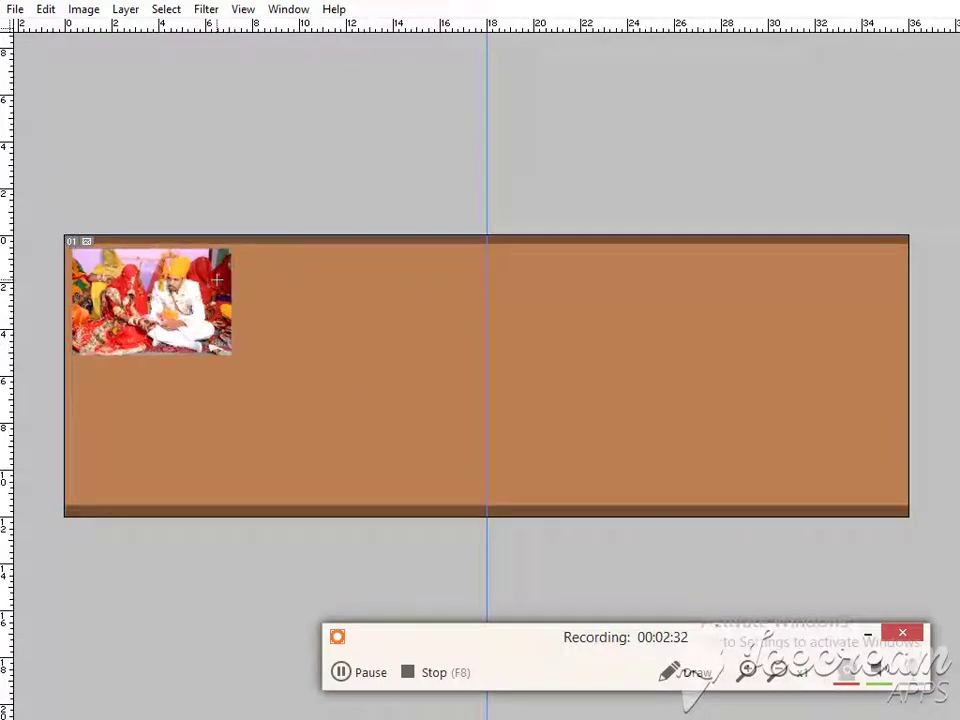
# - Add a 12 px white centered stroke around the small couple photo
pyautogui.hotkey('alt', 'e')
pyautogui.press('s')
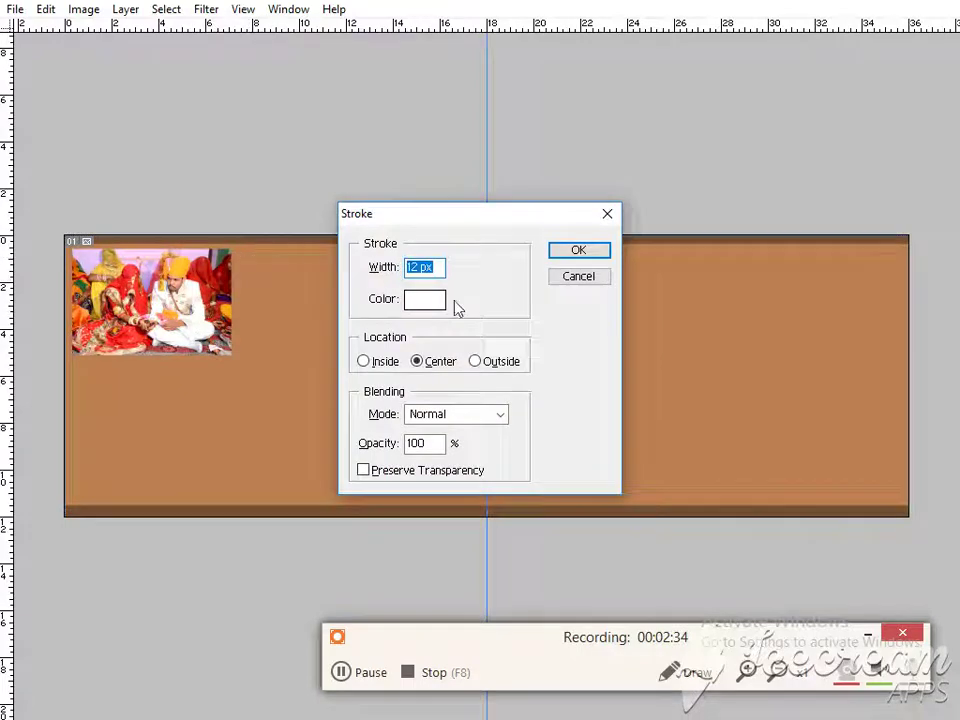
pyautogui.click(596, 254)
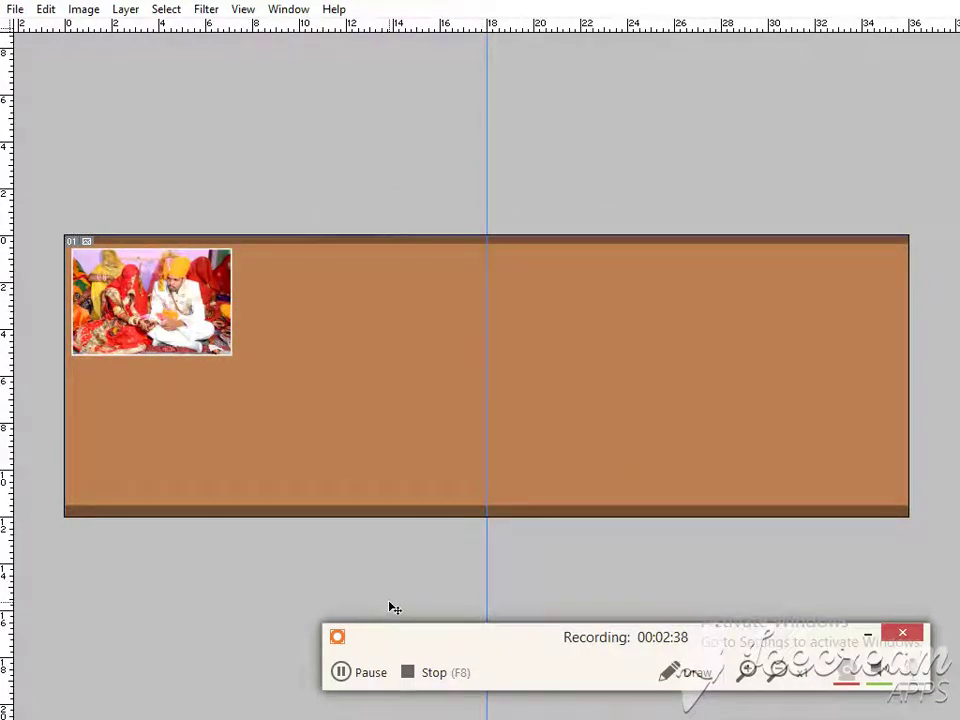
# - Return to the standard screen mode, switch to File Explorer and move the used DSC_0354 photo into New folder
pyautogui.press('f')
pyautogui.press('f')
pyautogui.click(446, 705)
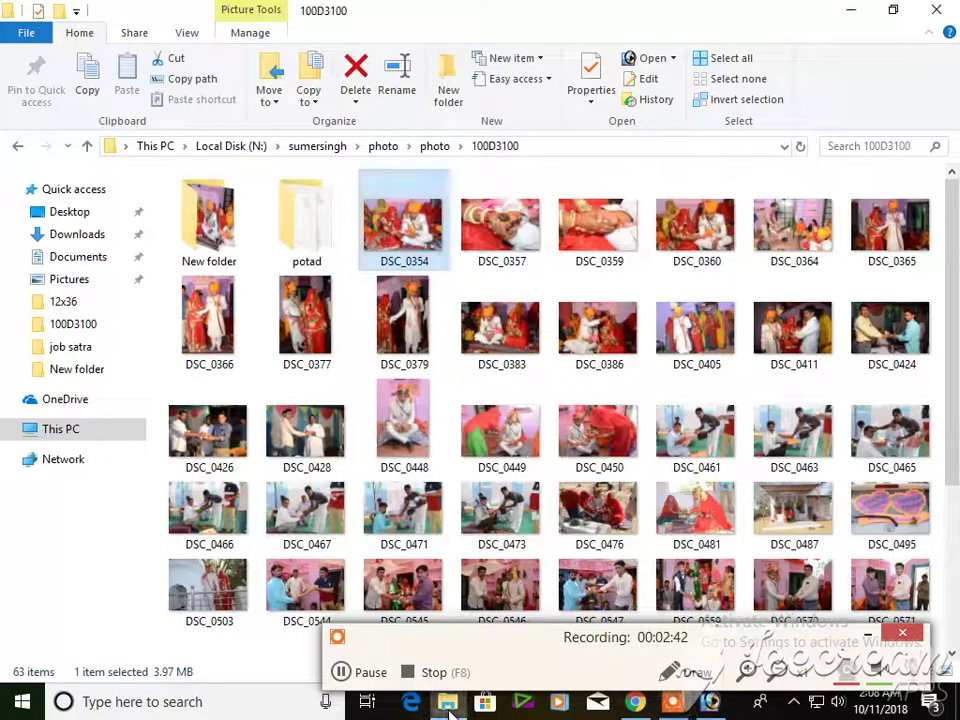
pyautogui.moveTo(403, 222); pyautogui.dragTo(407, 268)
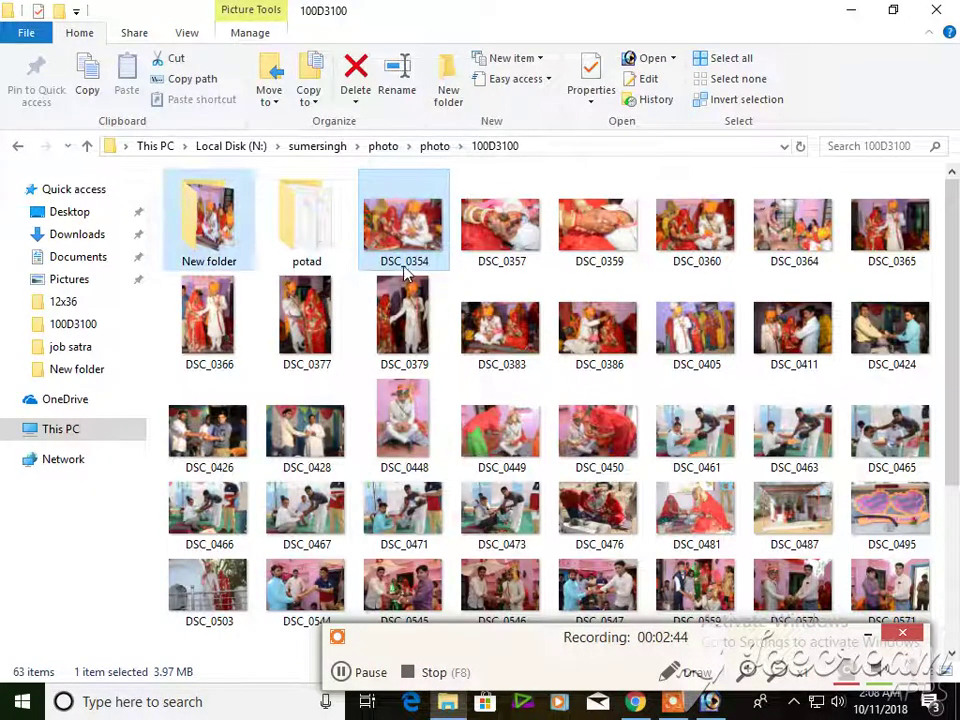
pyautogui.press('Delete')
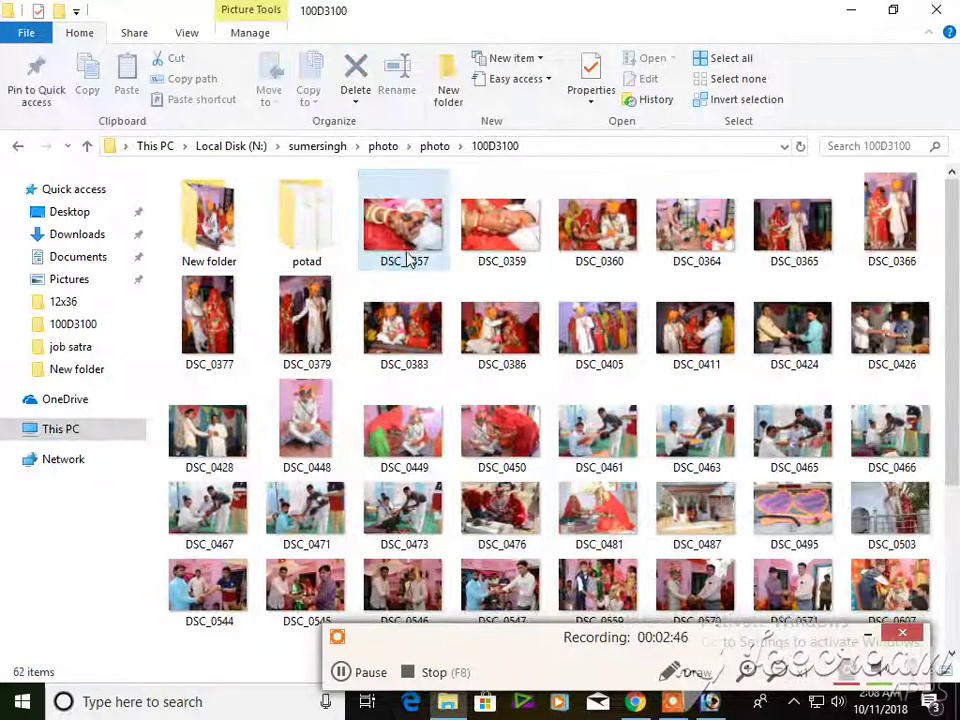
# - Open the DSC_0357 photo in Photoshop and increase its contrast with Brightness/Contrast
pyautogui.doubleClick(430, 240)
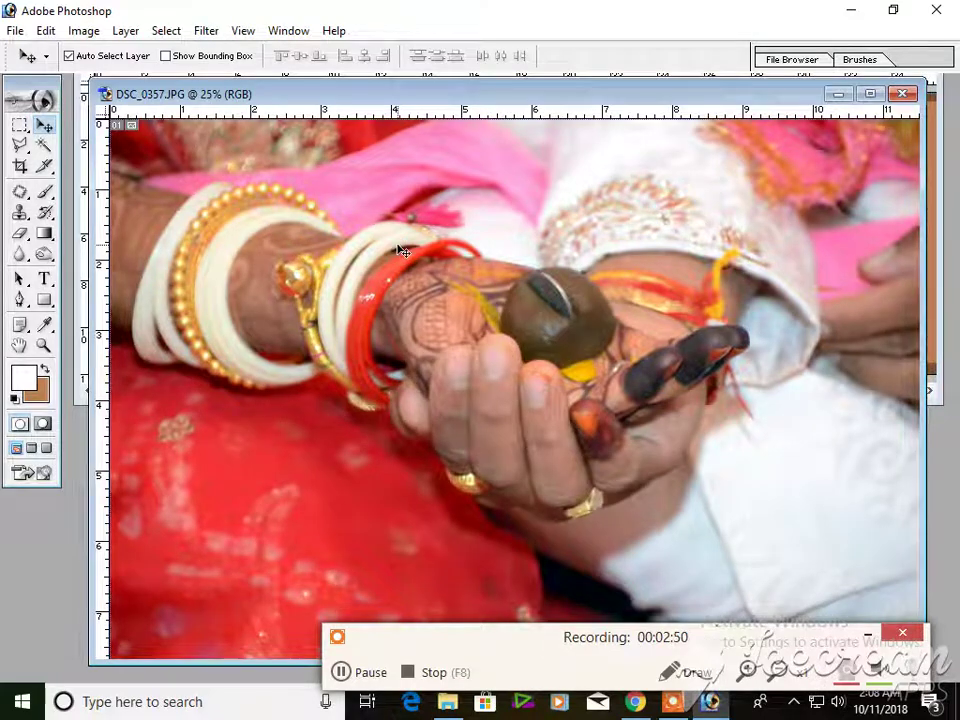
pyautogui.hotkey('alt', 'i')
pyautogui.press('a')
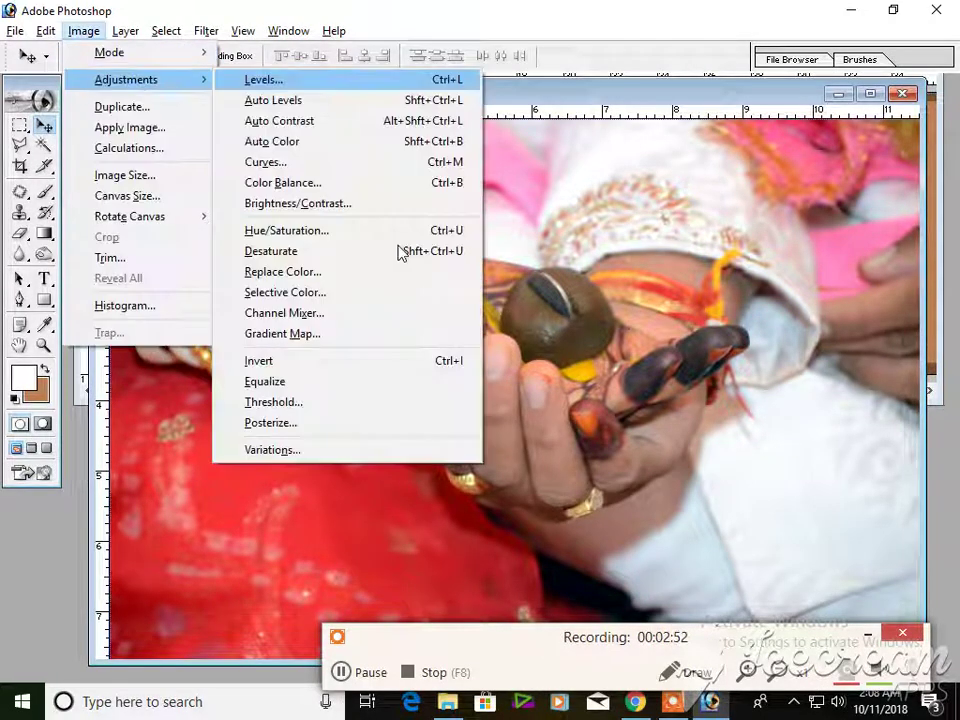
pyautogui.press('c')
pyautogui.press('Return')
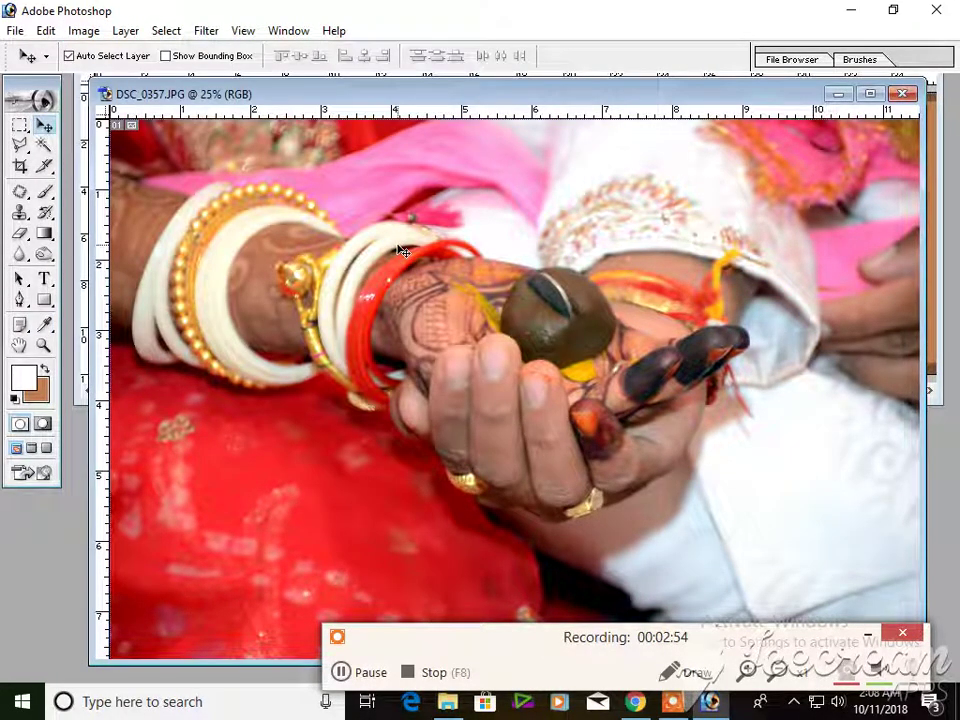
# - Copy the whole hands photo, close DSC_0357.JPG without saving and paste it into the album spread in full screen mode
pyautogui.hotkey('ctrl', 'w')
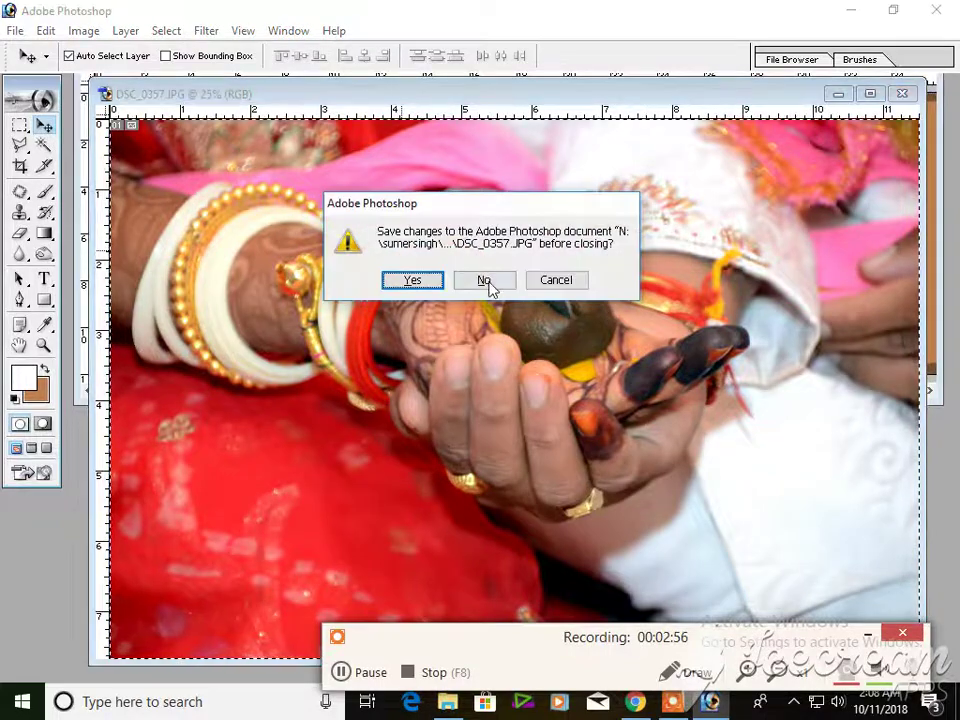
pyautogui.click(484, 279)
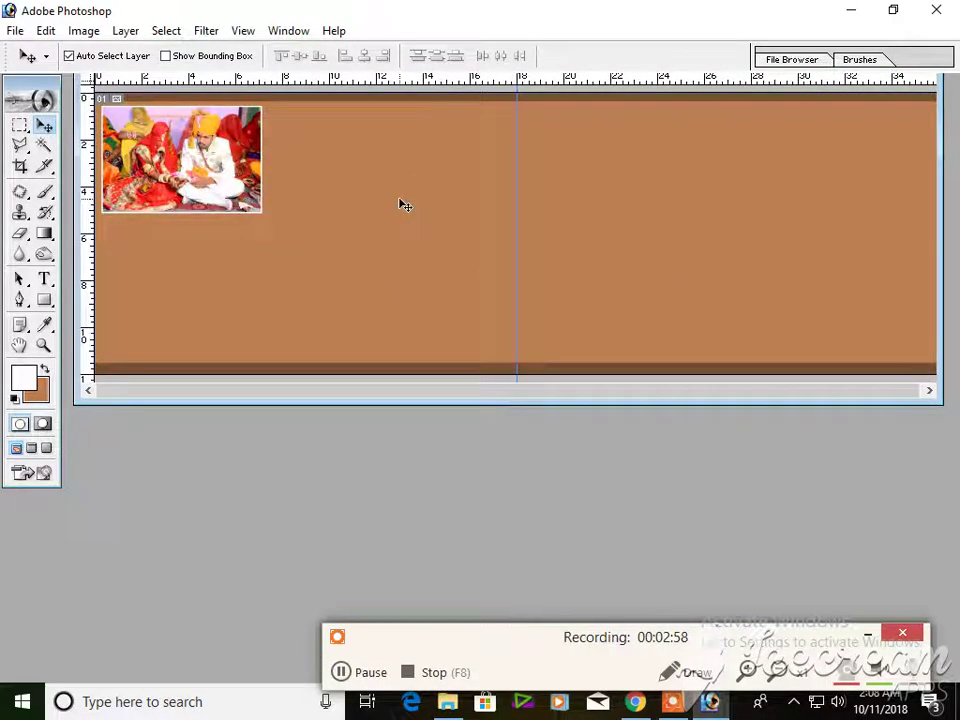
pyautogui.press('f')
pyautogui.hotkey('ctrl', 'v')
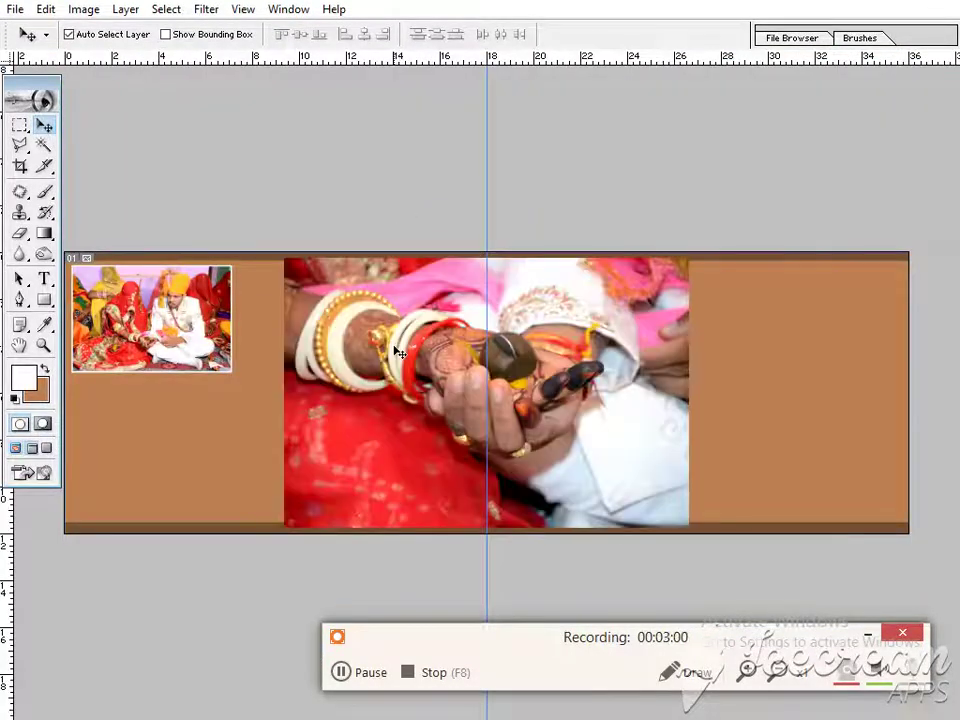
# - Enlarge the hands photo to cover the left page slightly past the center guide, and move the small couple photo to the page's lower-left corner
pyautogui.hotkey('ctrl', 't')
pyautogui.moveTo(578, 375); pyautogui.dragTo(355, 375)
pyautogui.moveTo(469, 255); pyautogui.dragTo(497, 240)
pyautogui.press('Return')
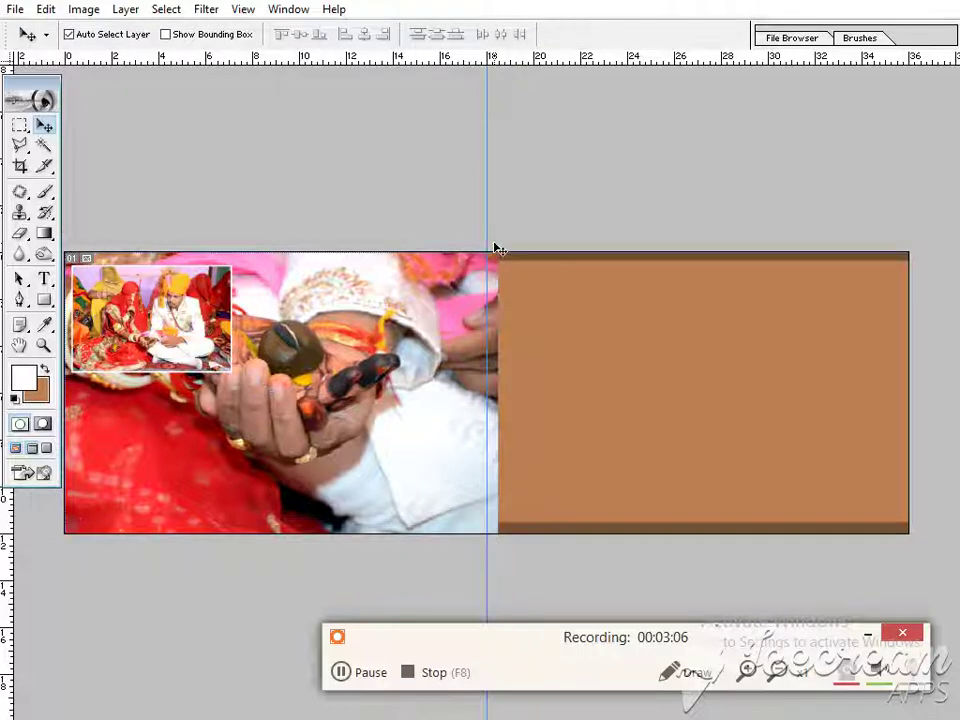
pyautogui.moveTo(173, 326)
pyautogui.mouseDown()
pyautogui.moveTo(182, 414)
pyautogui.moveTo(174, 477)
pyautogui.mouseUp()
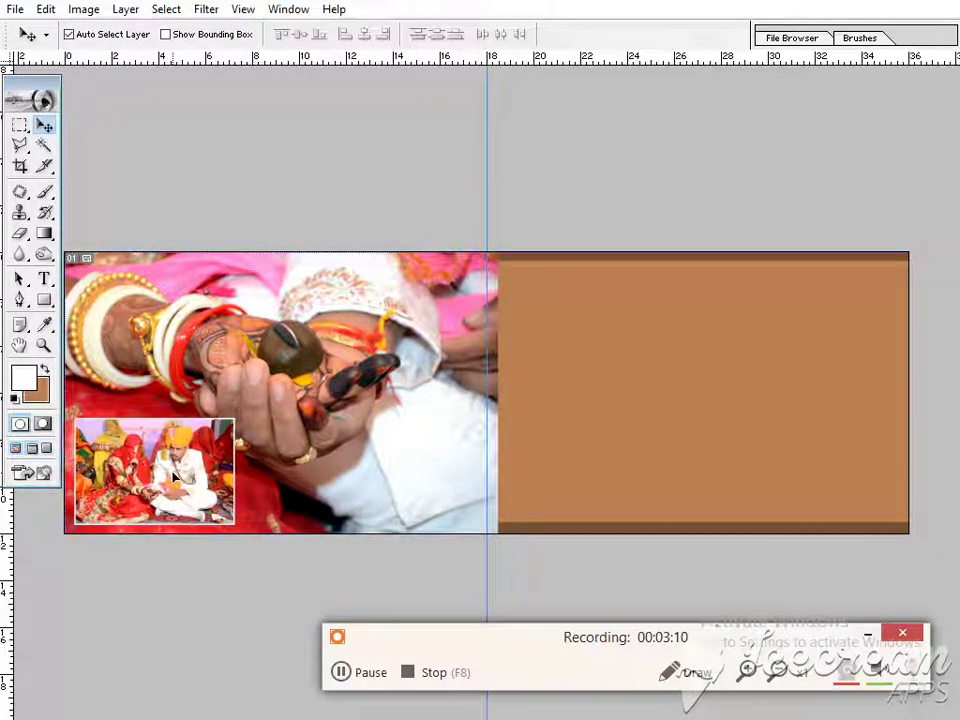
# - Fade the hands photo's upper, lower and inner edges into the brown background and dark strips with an 800 px soft Eraser
pyautogui.press('e')
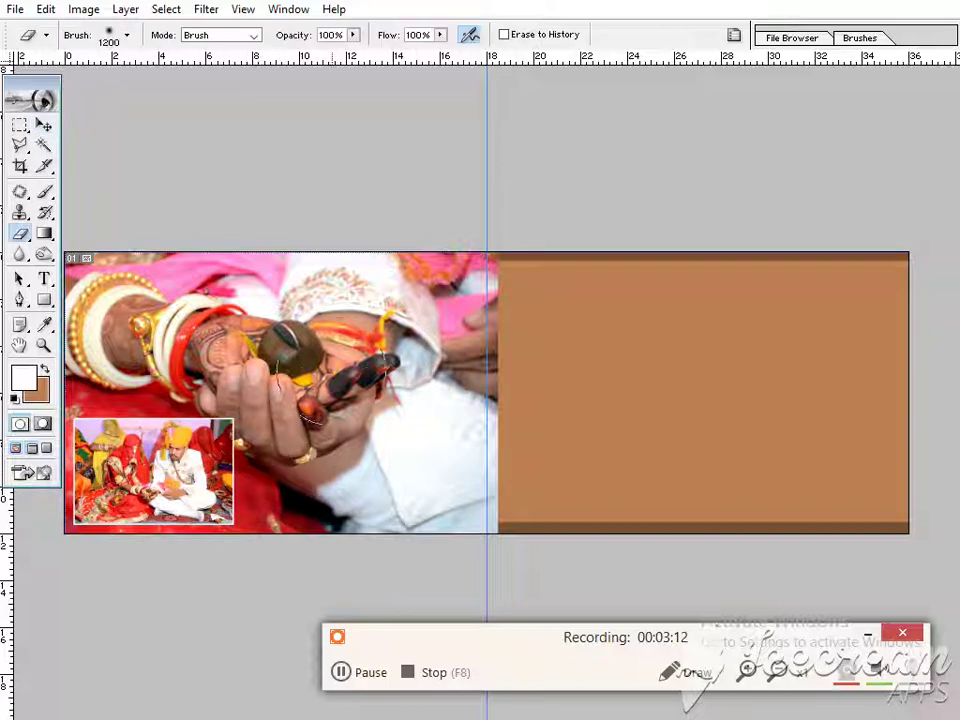
pyautogui.click(28, 236)
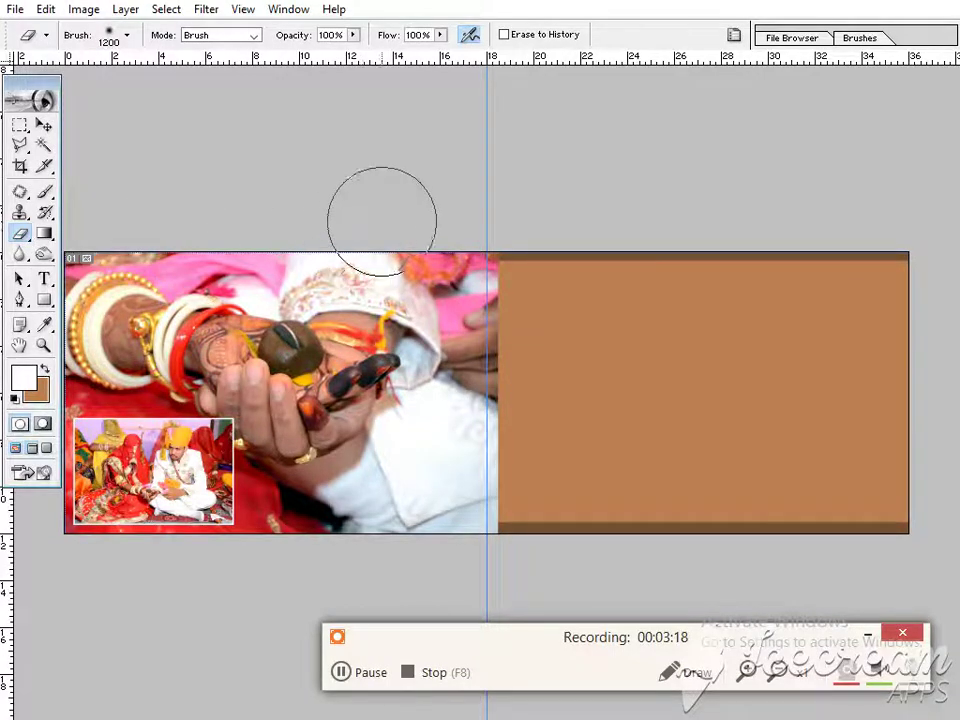
pyautogui.press('[')
pyautogui.press('[')
pyautogui.press('[')
pyautogui.press('[')
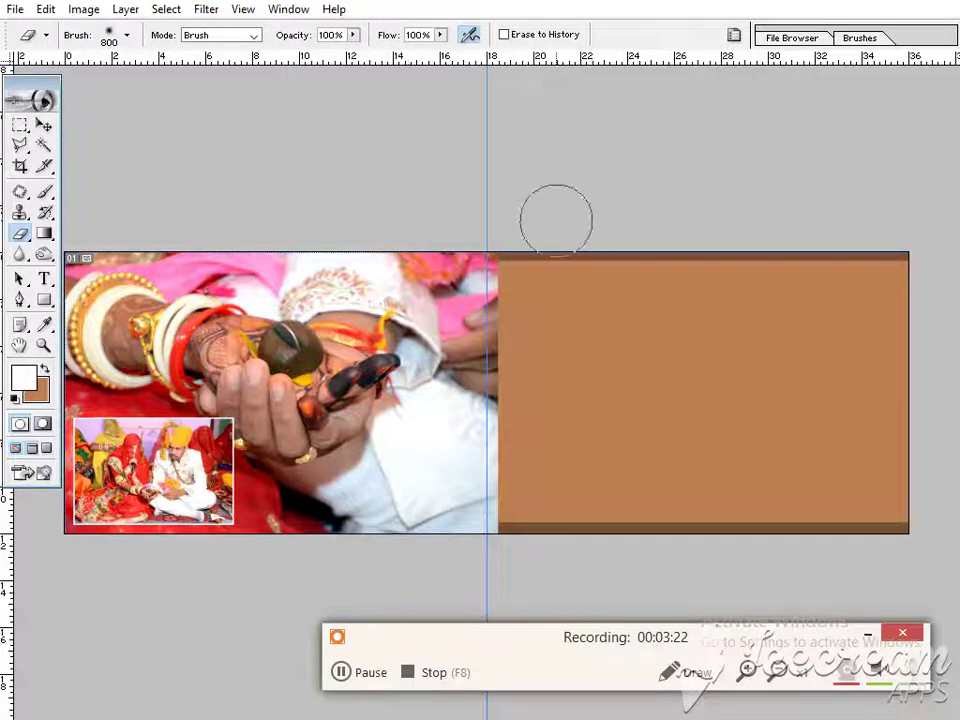
pyautogui.moveTo(555, 216)
pyautogui.mouseDown()
pyautogui.moveTo(72, 226)
pyautogui.moveTo(511, 211)
pyautogui.moveTo(545, 410)
pyautogui.moveTo(542, 262)
pyautogui.moveTo(541, 402)
pyautogui.mouseUp()
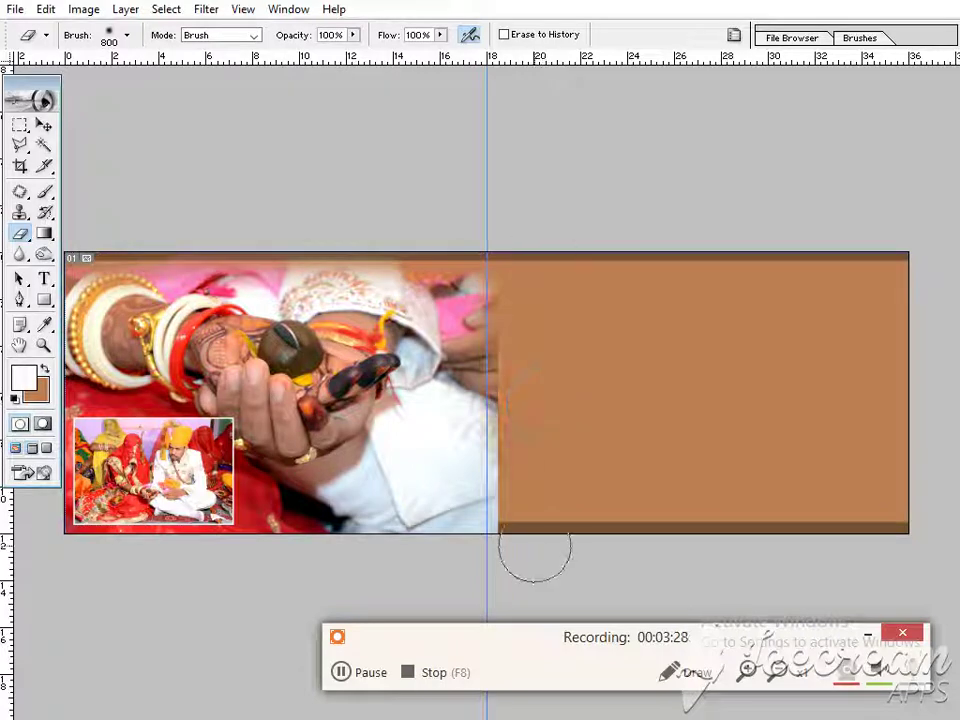
pyautogui.moveTo(535, 555); pyautogui.dragTo(328, 553)
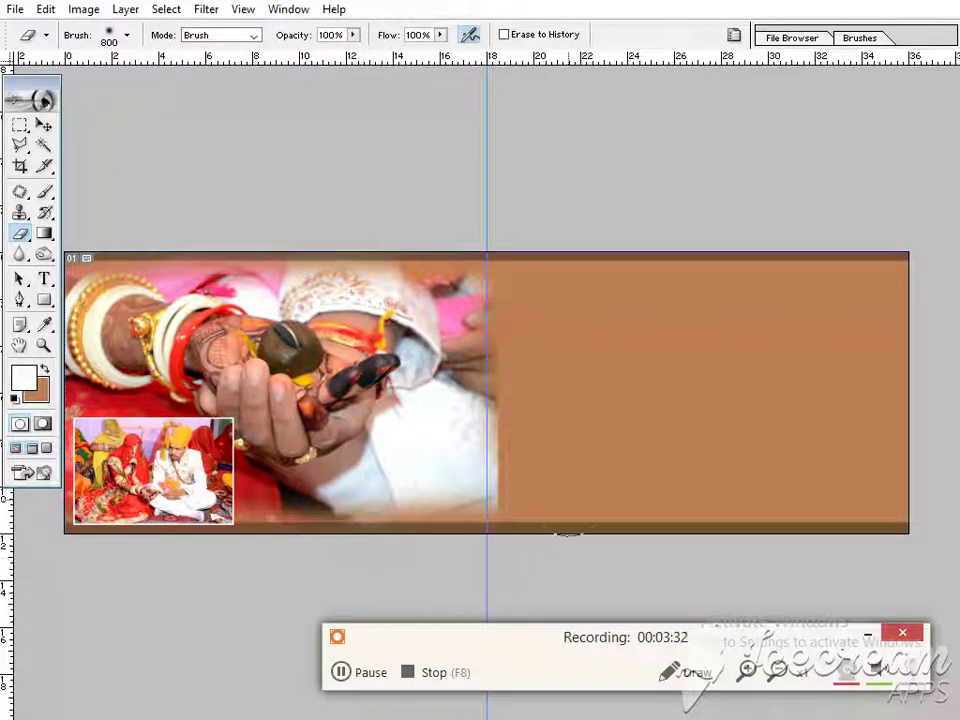
# - Delete the part of the hands photo past the center guide, deselect, and set its layer's blend mode to Luminosity
pyautogui.press('m')
pyautogui.moveTo(485, 203); pyautogui.dragTo(563, 690)
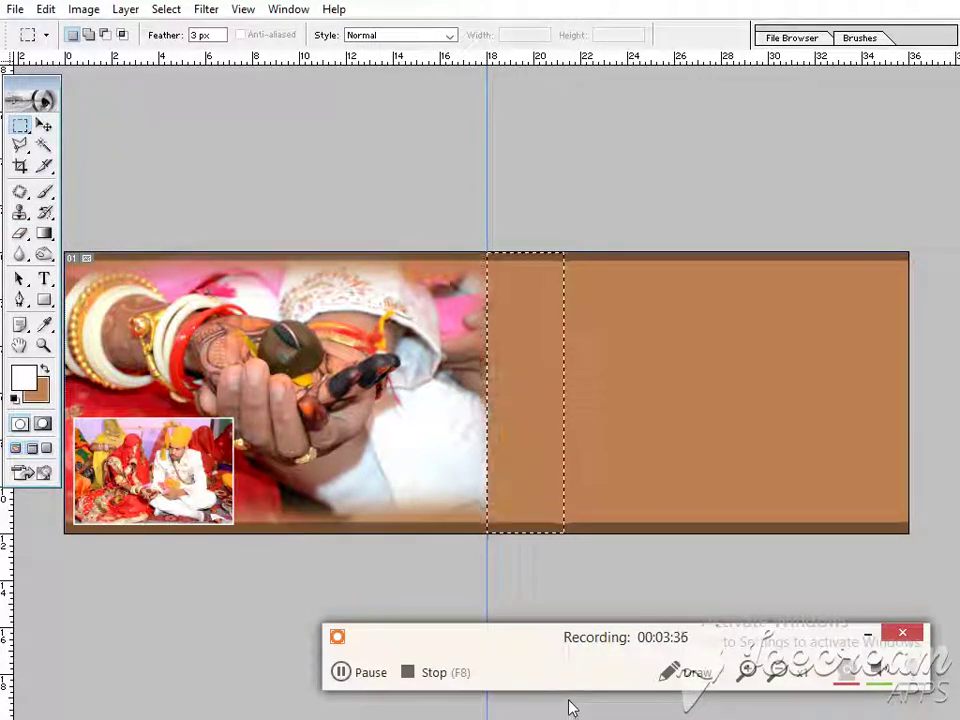
pyautogui.hotkey('ctrl', 'd')
pyautogui.hotkey('alt', 'shift', 'y')
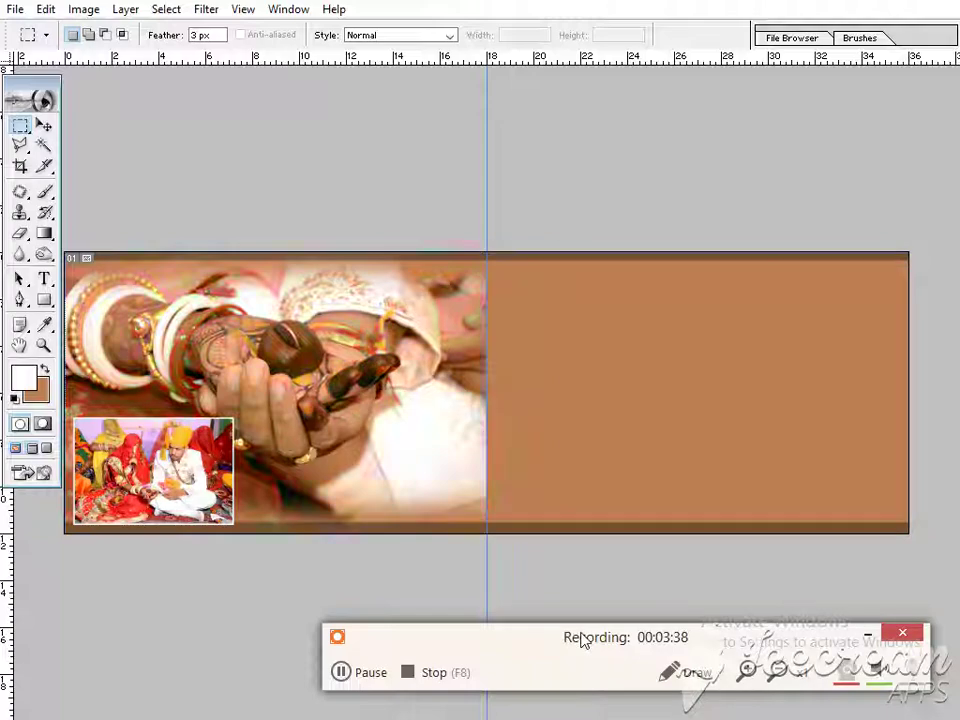
pyautogui.hotkey('ctrl', 'z')
# - Examine the brown-toned hands photo close up and then as part of the whole spread
pyautogui.moveTo(388, 262); pyautogui.dragTo(248, 478)
pyautogui.moveTo(580, 252); pyautogui.dragTo(360, 496)
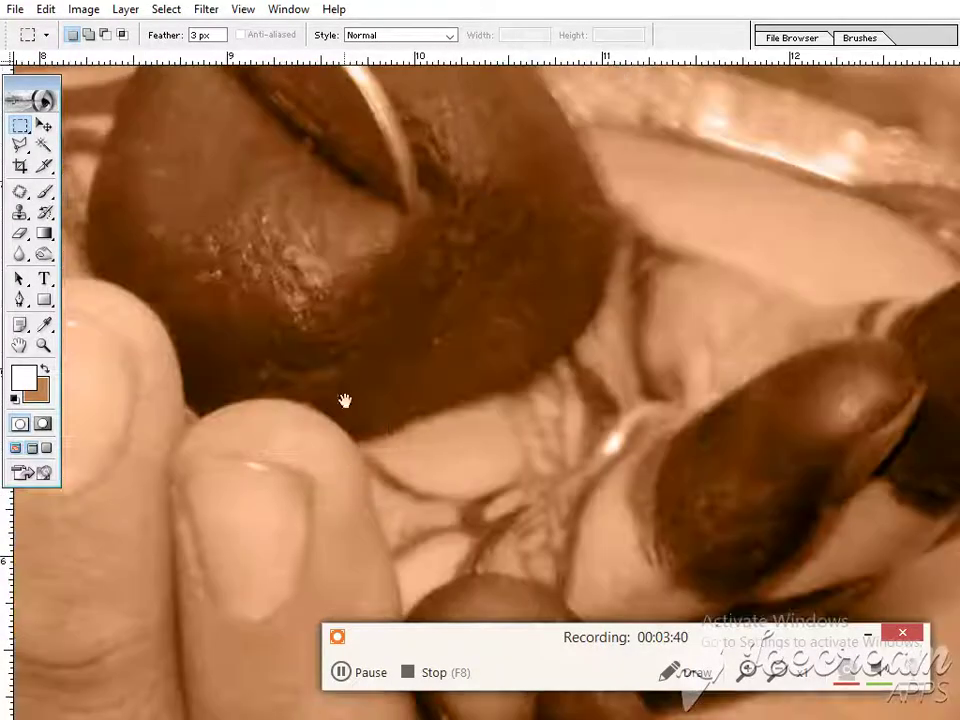
pyautogui.rightClick(376, 418)
pyautogui.click(424, 434)
pyautogui.hotkey('ctrl', '+')
pyautogui.hotkey('ctrl', '+')
pyautogui.hotkey('ctrl', '+')
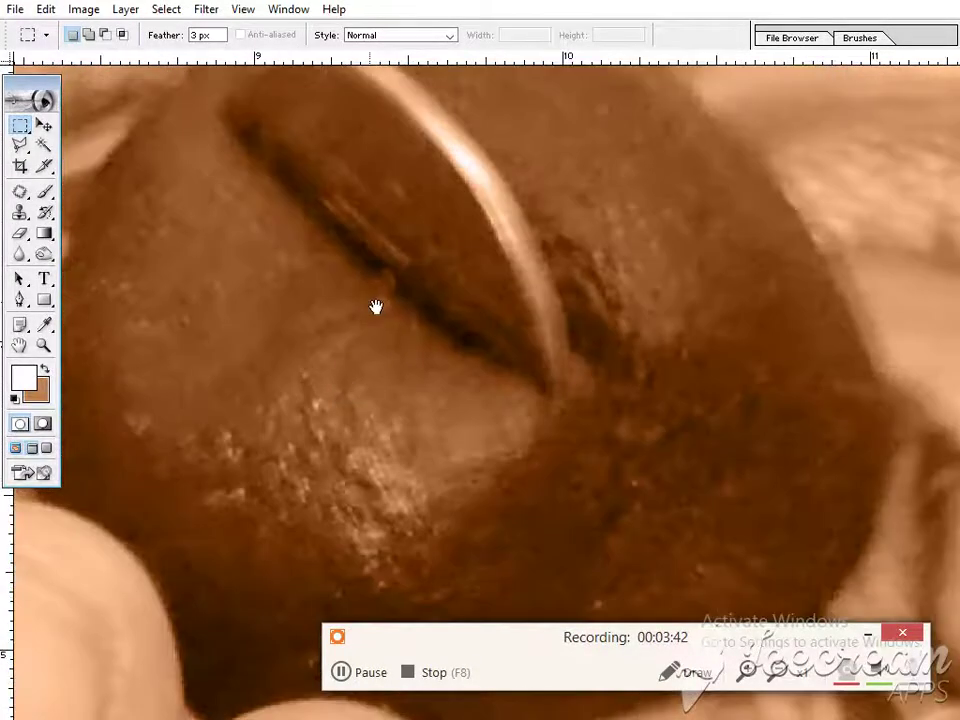
pyautogui.rightClick(383, 313)
pyautogui.click(405, 320)
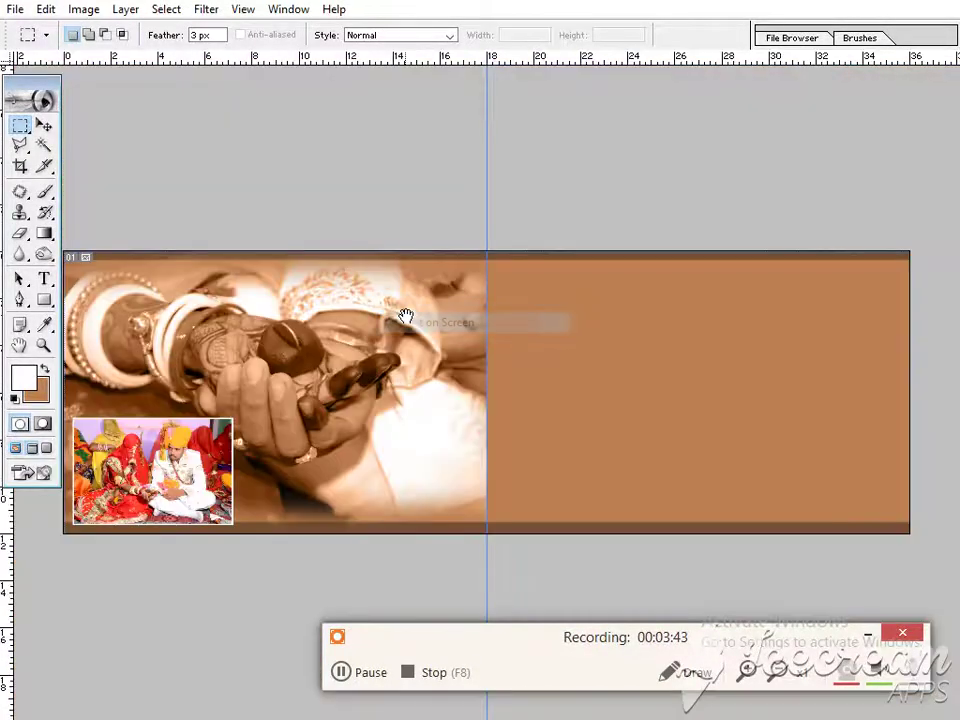
pyautogui.keyDown('alt'); pyautogui.click(338, 350); pyautogui.keyUp('alt')
pyautogui.press('v')
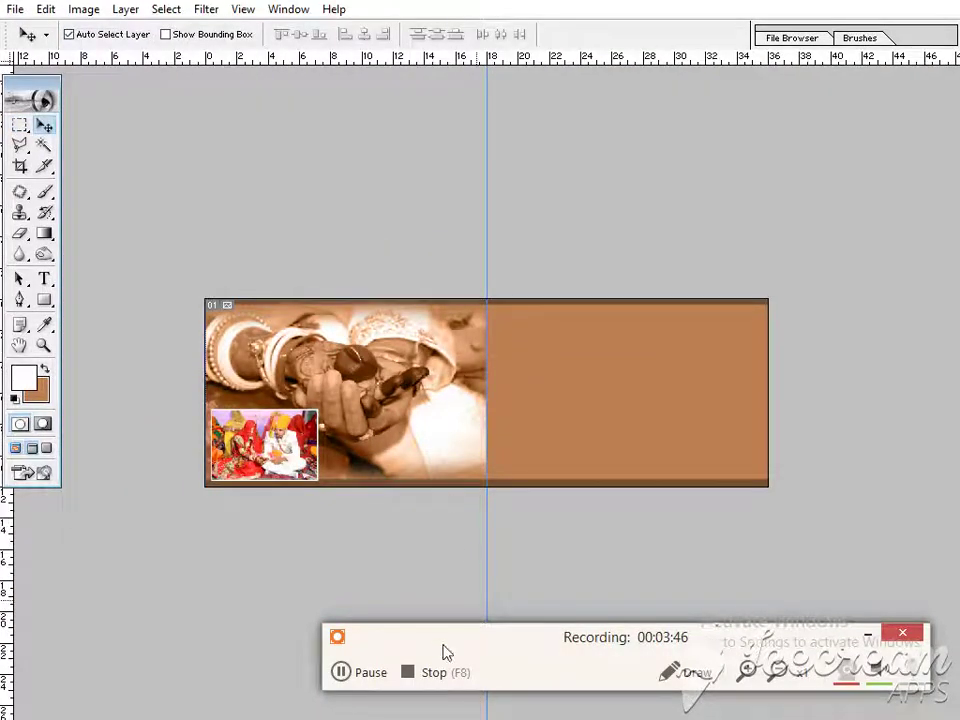
# - Return to the standard screen mode, move the used hands photo into New folder in File Explorer, and open DSC_0360 in Photoshop
pyautogui.press('f')
pyautogui.press('f')
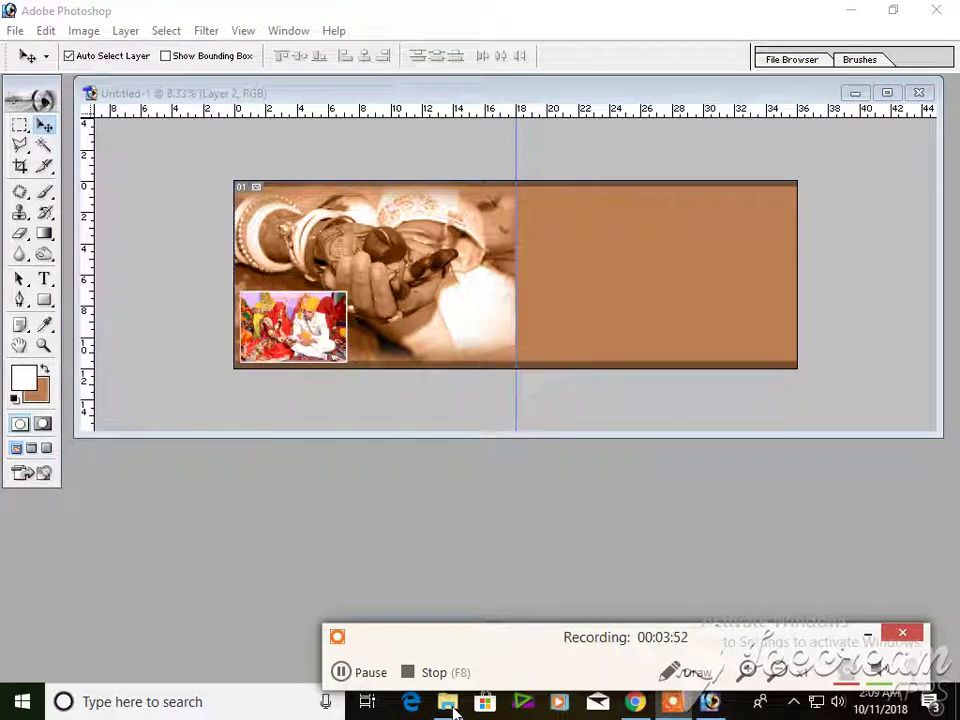
pyautogui.click(447, 712)
pyautogui.moveTo(401, 225); pyautogui.dragTo(207, 238)
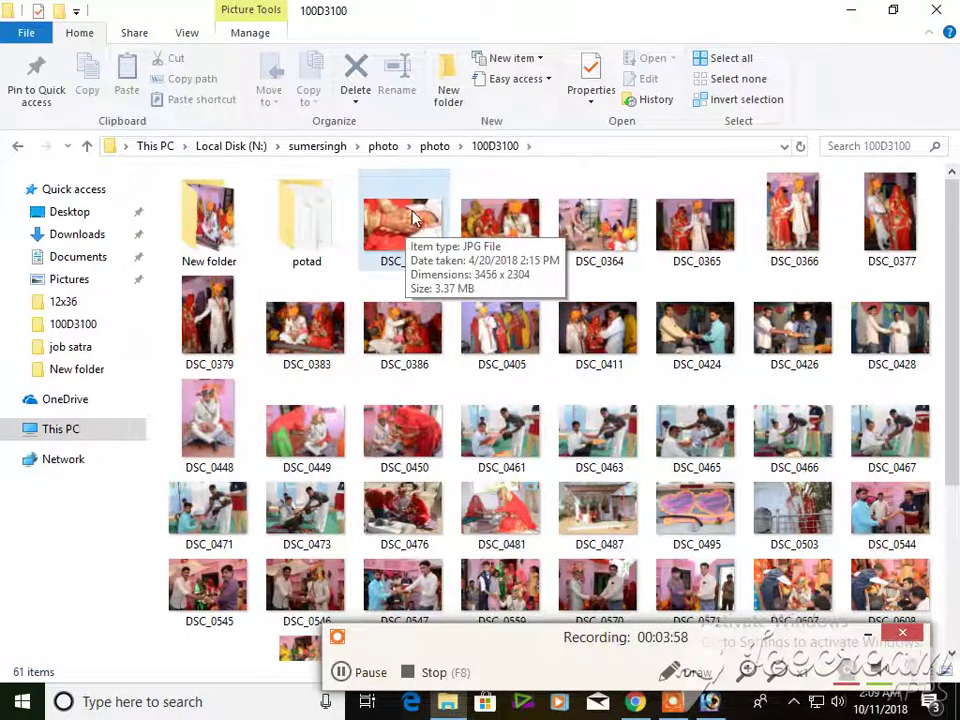
pyautogui.moveTo(407, 228); pyautogui.dragTo(330, 240)
pyautogui.doubleClick(500, 225)
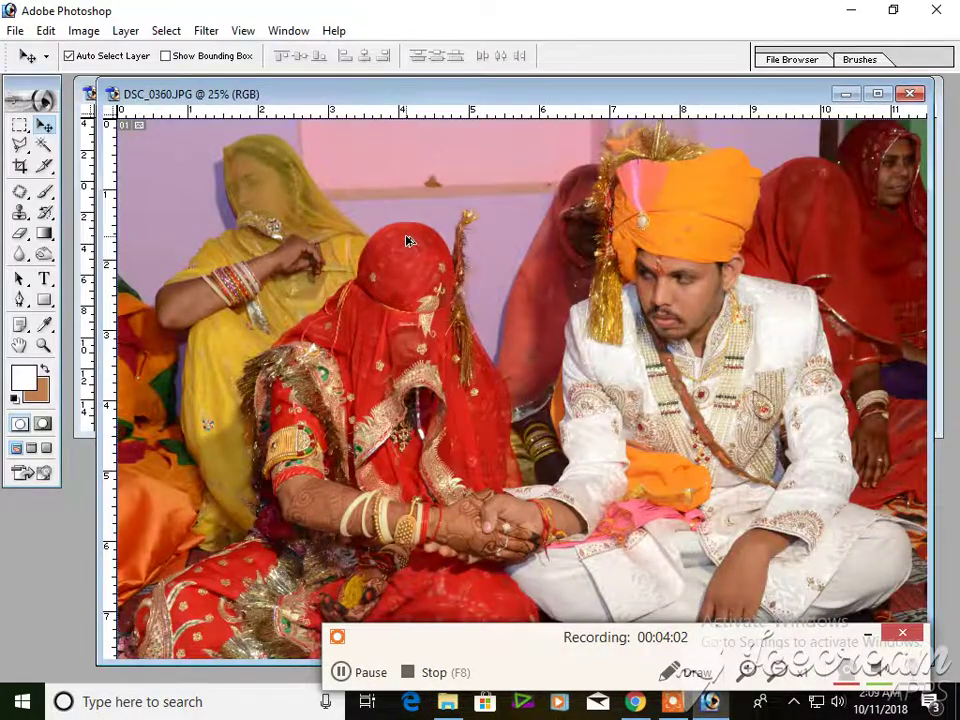
# - Brighten the DSC_0360 couple photo with Levels and Curves, and raise its contrast by 10 with Brightness/Contrast
pyautogui.hotkey('ctrl', 'l')
pyautogui.press('Return')
pyautogui.press('v')
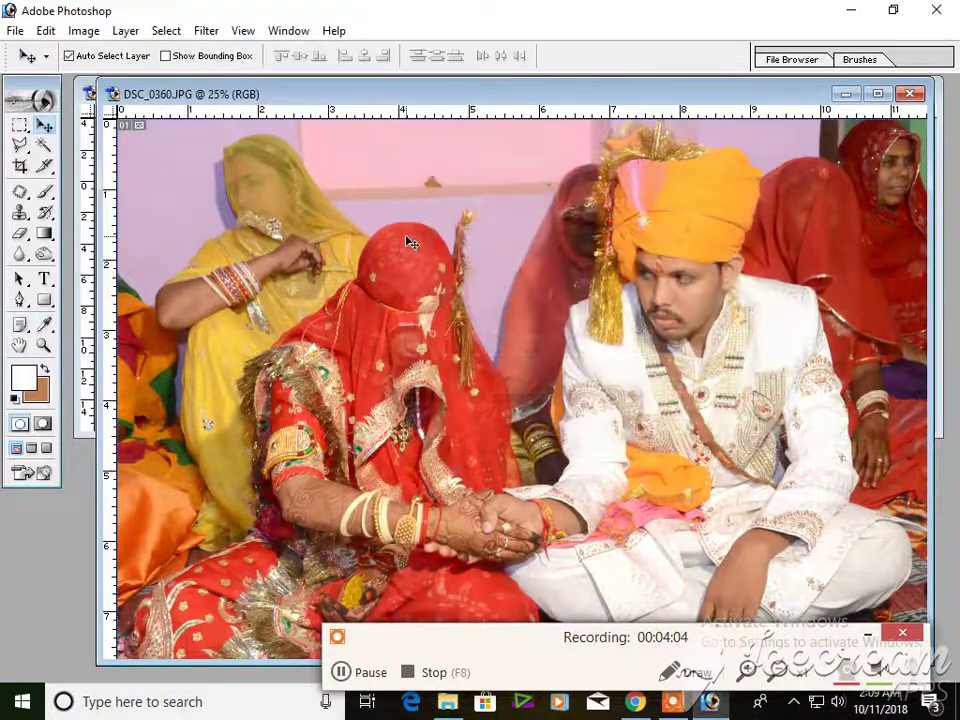
pyautogui.hotkey('ctrl', 'm')
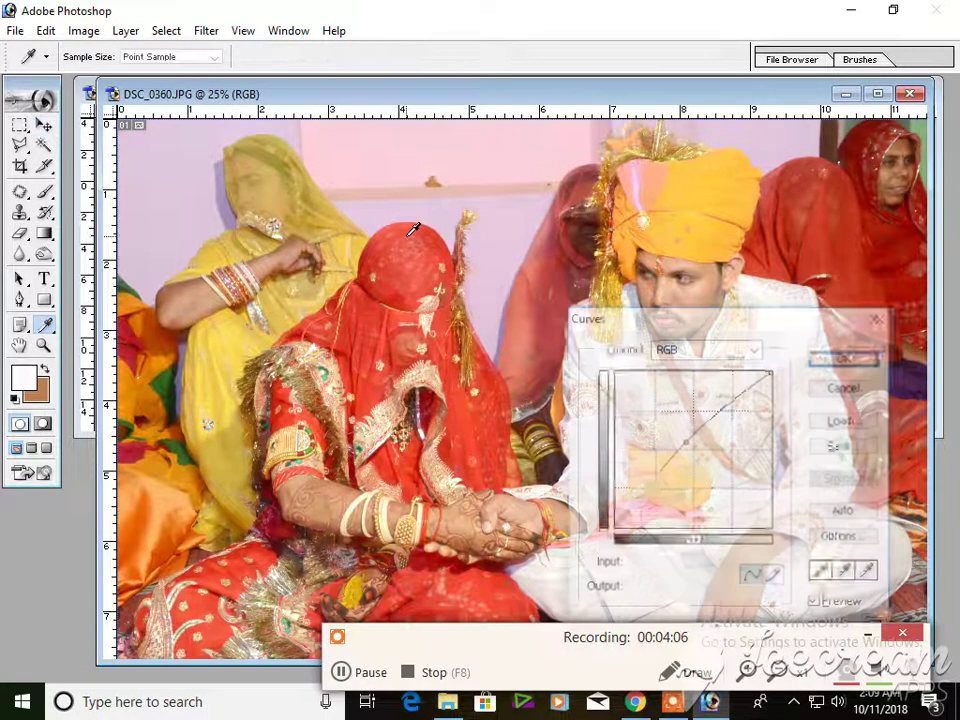
pyautogui.press('Return')
pyautogui.hotkey('alt', 'i')
pyautogui.press('a')
pyautogui.press('c')
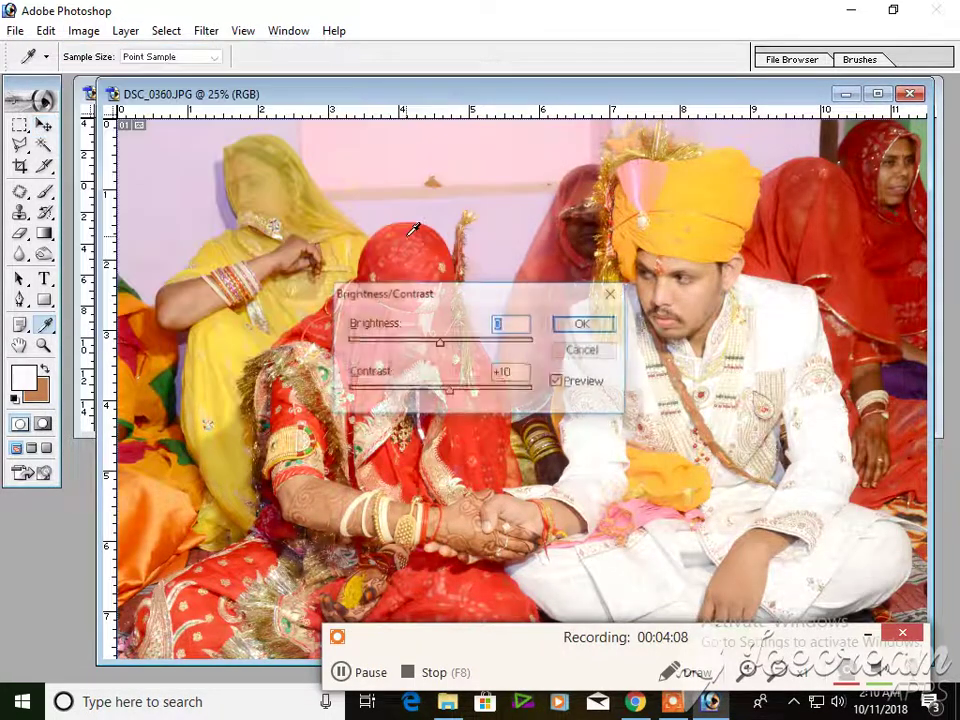
pyautogui.press('Return')
# - Copy the whole couple photo, close DSC_0360.JPG without saving and show the album spread in full screen mode
pyautogui.hotkey('ctrl', 'a')
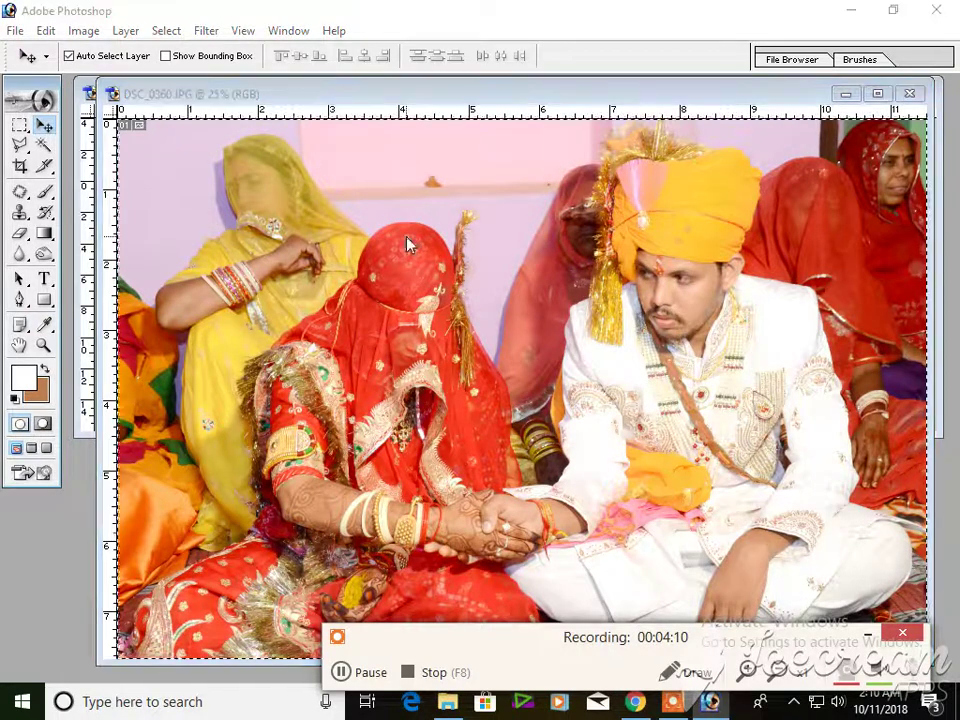
pyautogui.hotkey('ctrl', 'w')
pyautogui.press('n')
pyautogui.press('f')
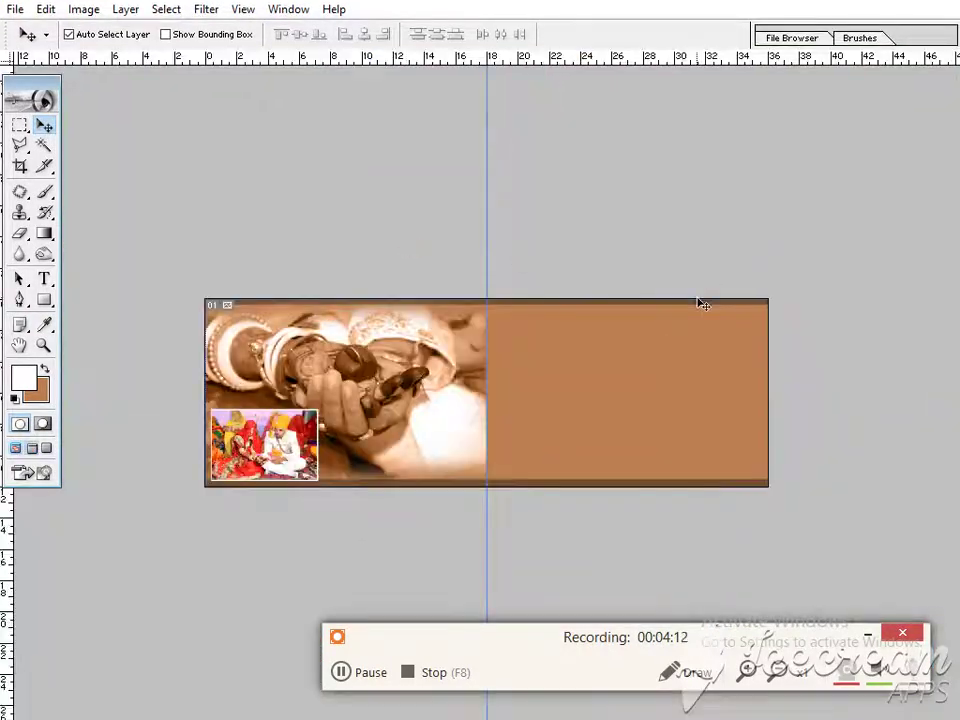
# - Draw an elliptical selection about 11 inches wide over the page's upper edge, starting slightly before the center guide and lying mostly on the right page
pyautogui.keyDown('ctrl'); pyautogui.click(618, 393); pyautogui.keyUp('ctrl')
pyautogui.keyDown('ctrl'); pyautogui.click(618, 393); pyautogui.keyUp('ctrl')
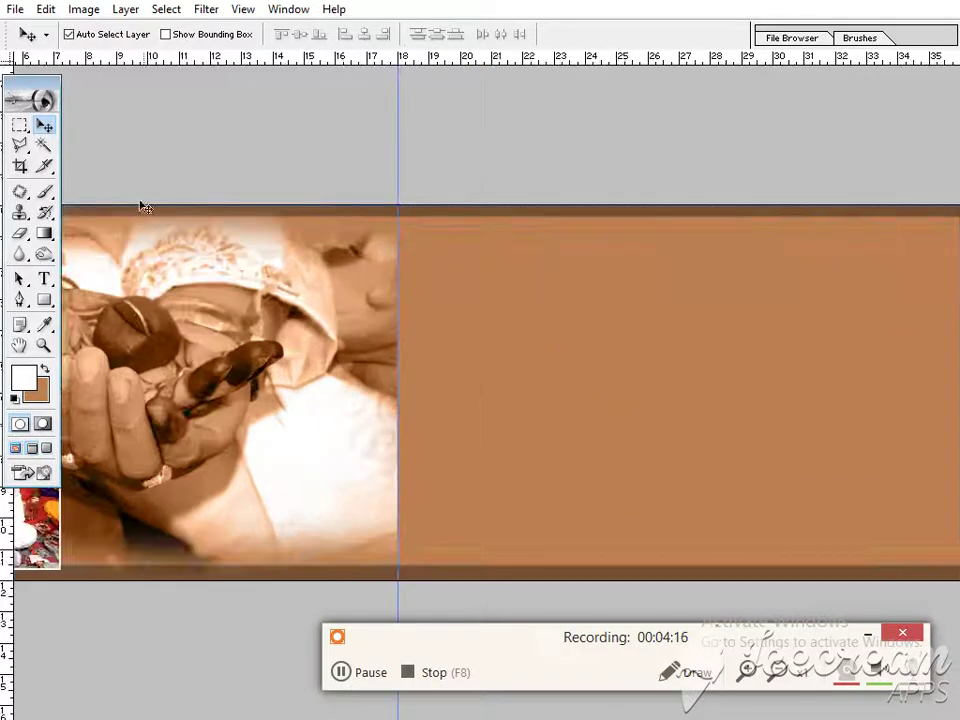
pyautogui.moveTo(22, 131); pyautogui.dragTo(100, 141)
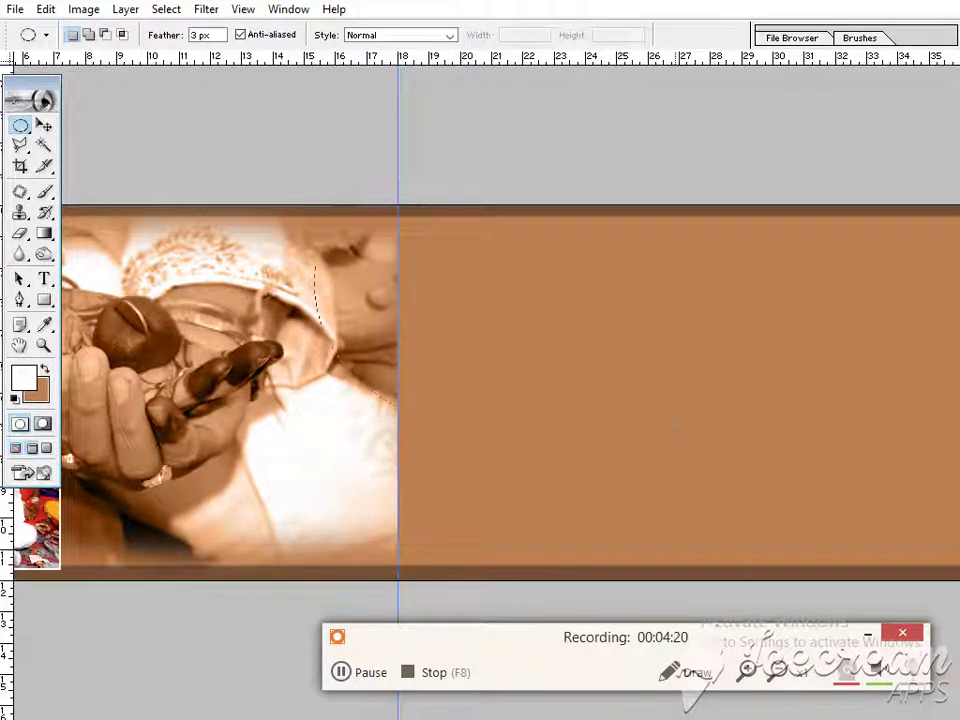
pyautogui.moveTo(677, 432); pyautogui.dragTo(652, 401)
pyautogui.moveTo(580, 338); pyautogui.dragTo(602, 339)
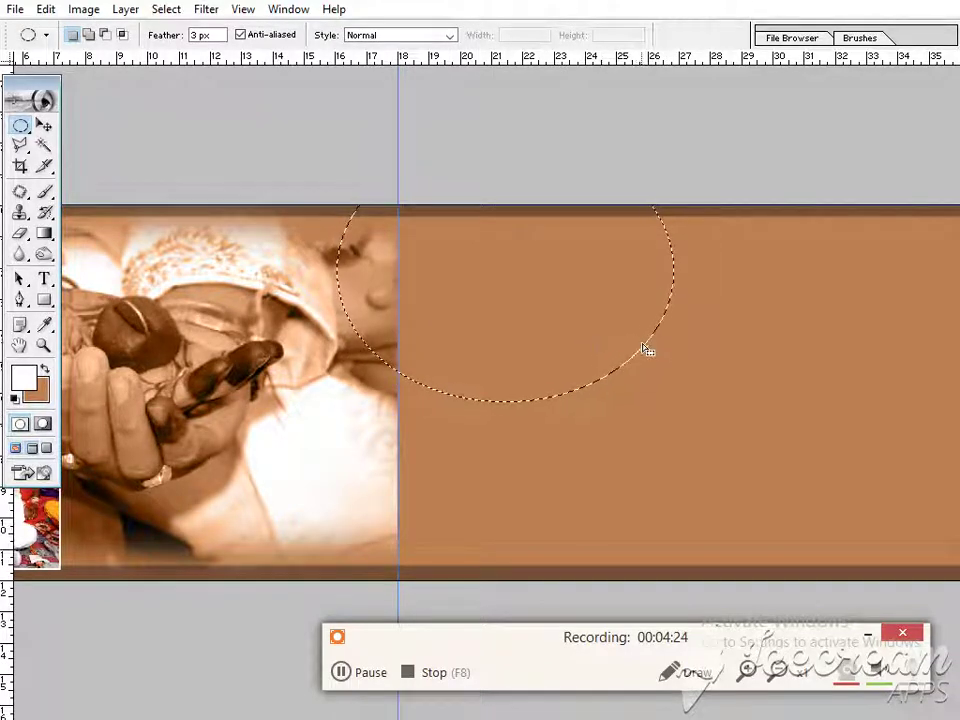
# - Copy the elliptical area of the background onto new layers and enlarge the back copy slightly
pyautogui.keyDown('ctrl'); pyautogui.rightClick(710, 374); pyautogui.keyUp('ctrl')
pyautogui.click(727, 382)
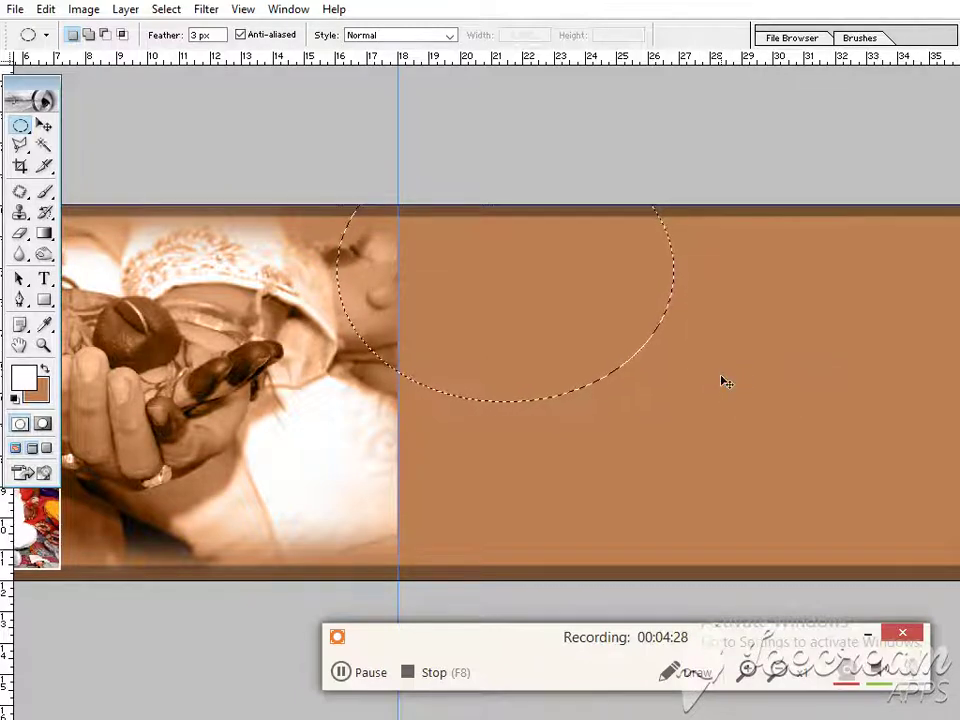
pyautogui.hotkey('ctrl', 'd')
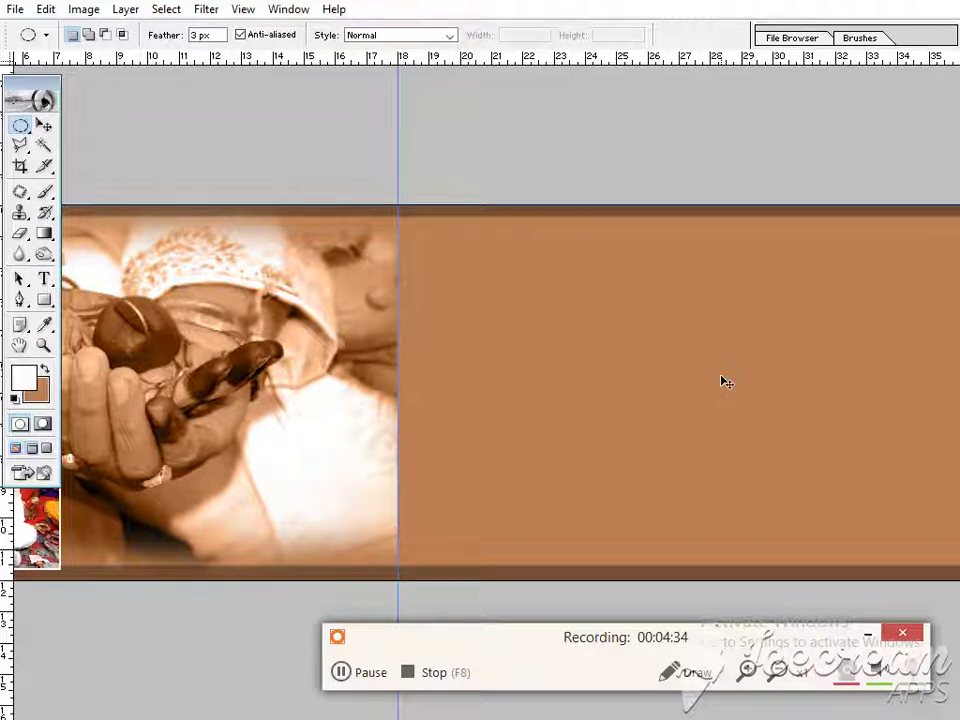
pyautogui.hotkey('ctrl', 't')
pyautogui.moveTo(675, 403); pyautogui.dragTo(695, 418)
pyautogui.press('Return')
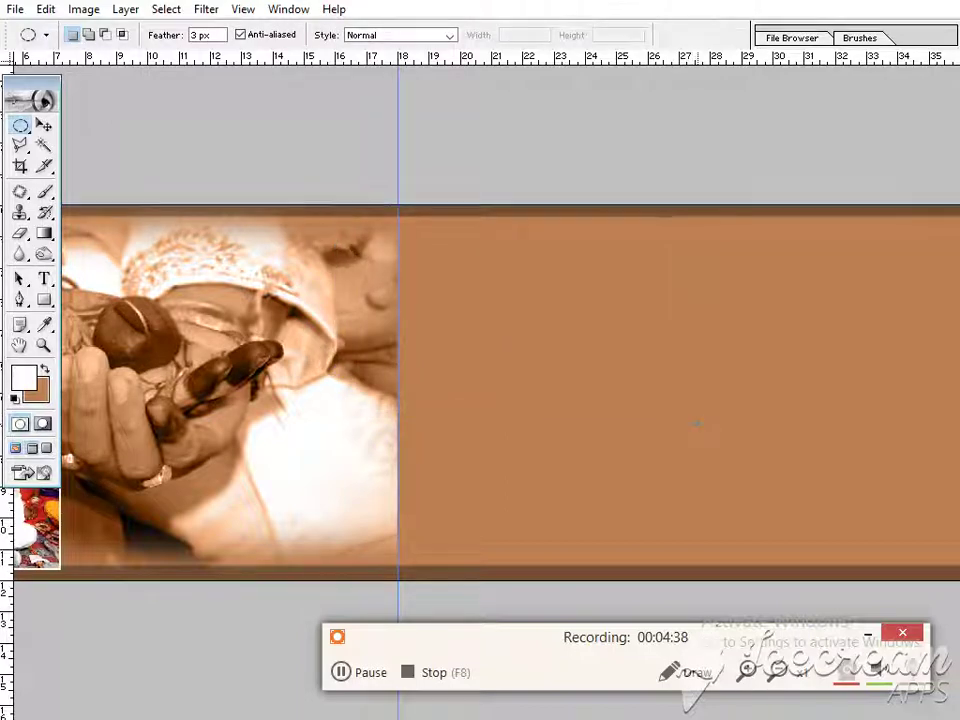
# - Darken the enlarged ellipse by lowering its Lightness in Hue/Saturation, and trim the part of it that lies left of the center guide
pyautogui.press('i')
pyautogui.hotkey('ctrl', 'u')
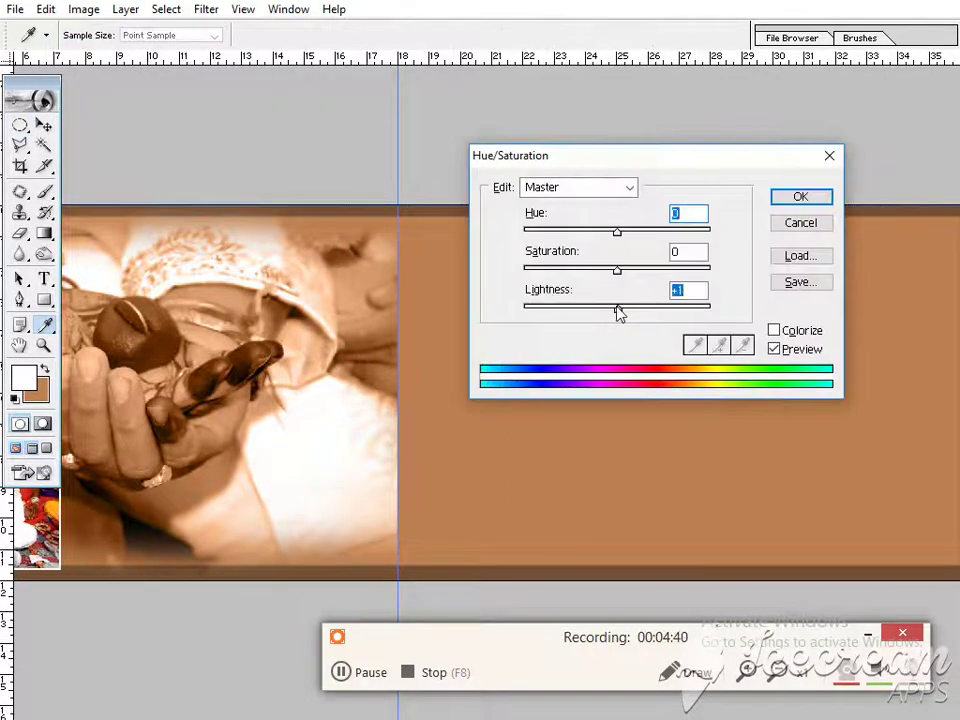
pyautogui.moveTo(617, 312); pyautogui.dragTo(584, 313)
pyautogui.click(799, 200)
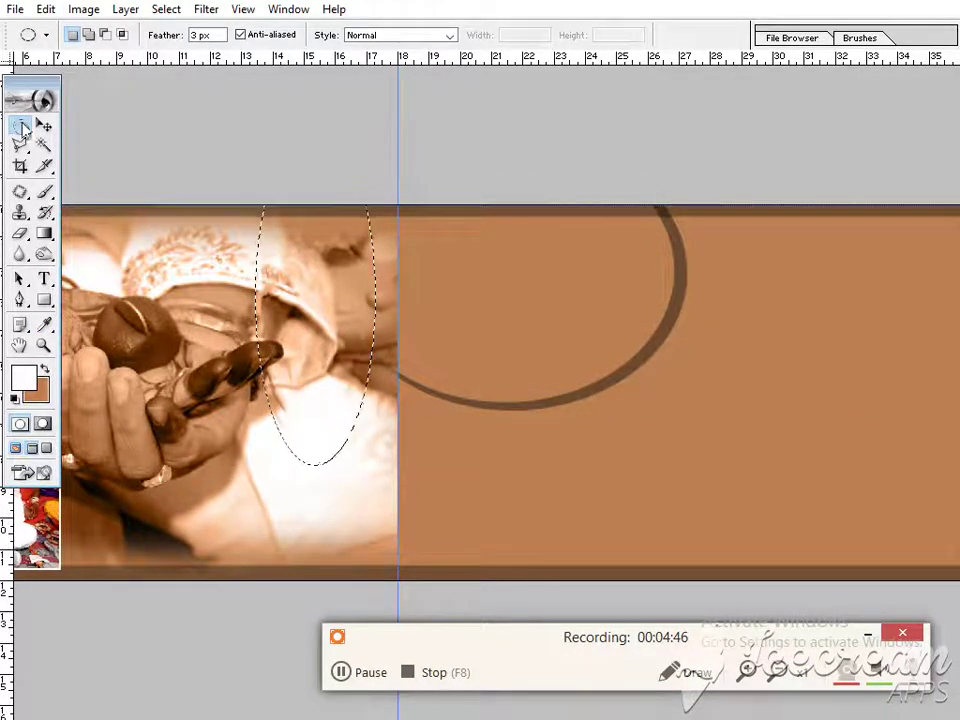
pyautogui.moveTo(20, 125); pyautogui.dragTo(400, 494)
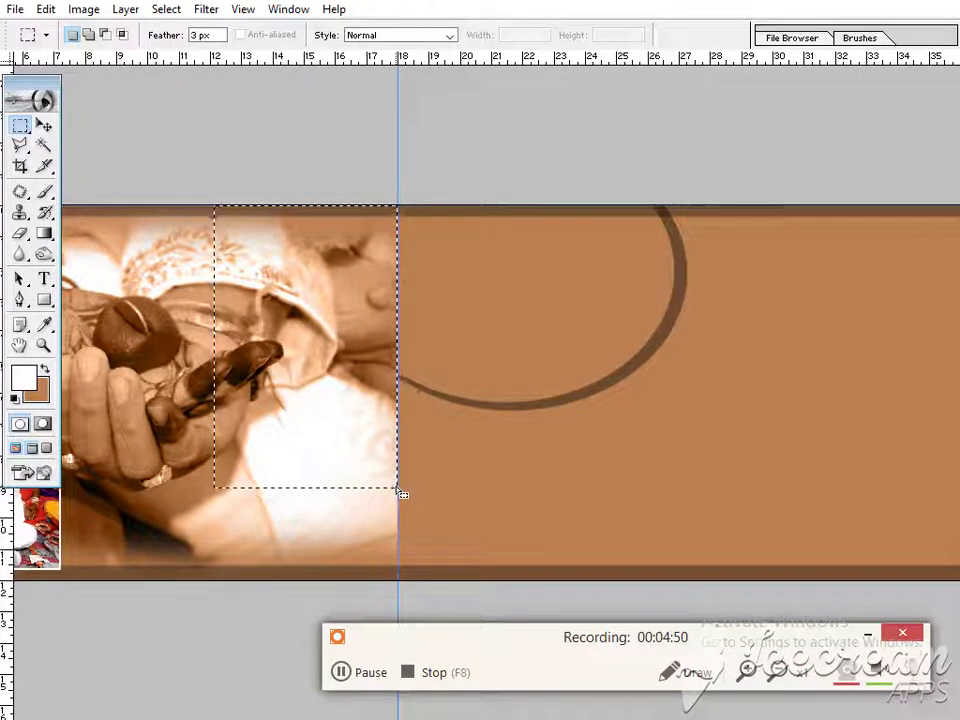
pyautogui.click(397, 492)
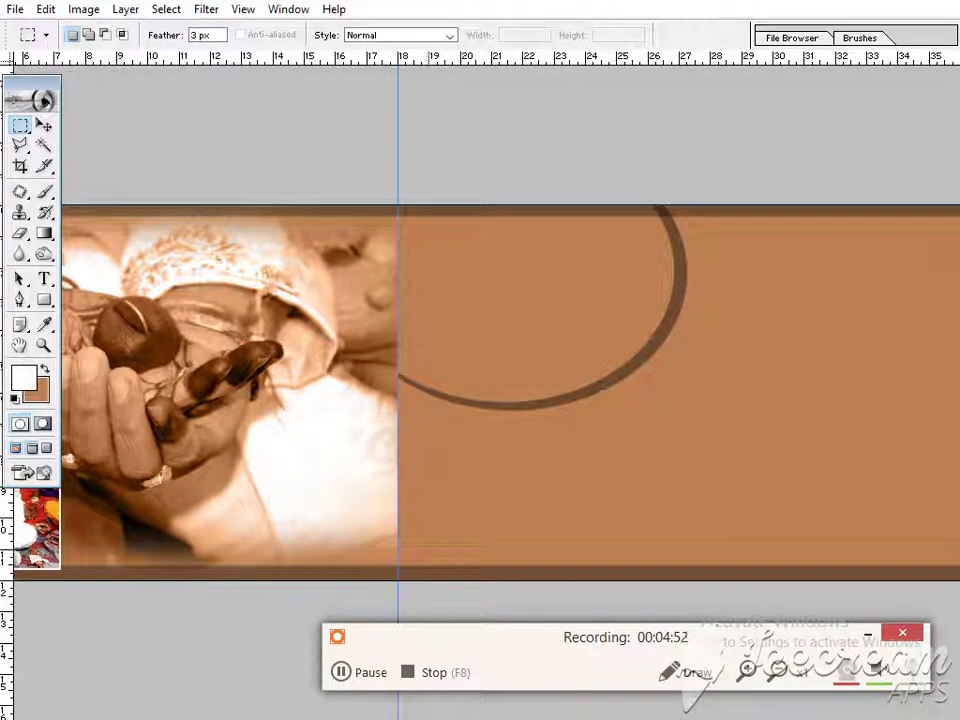
# - Select the inside of the plain front ellipse with the Magic Wand and open the background color for editing
pyautogui.press('w')
pyautogui.rightClick(531, 288)
pyautogui.click(547, 302)
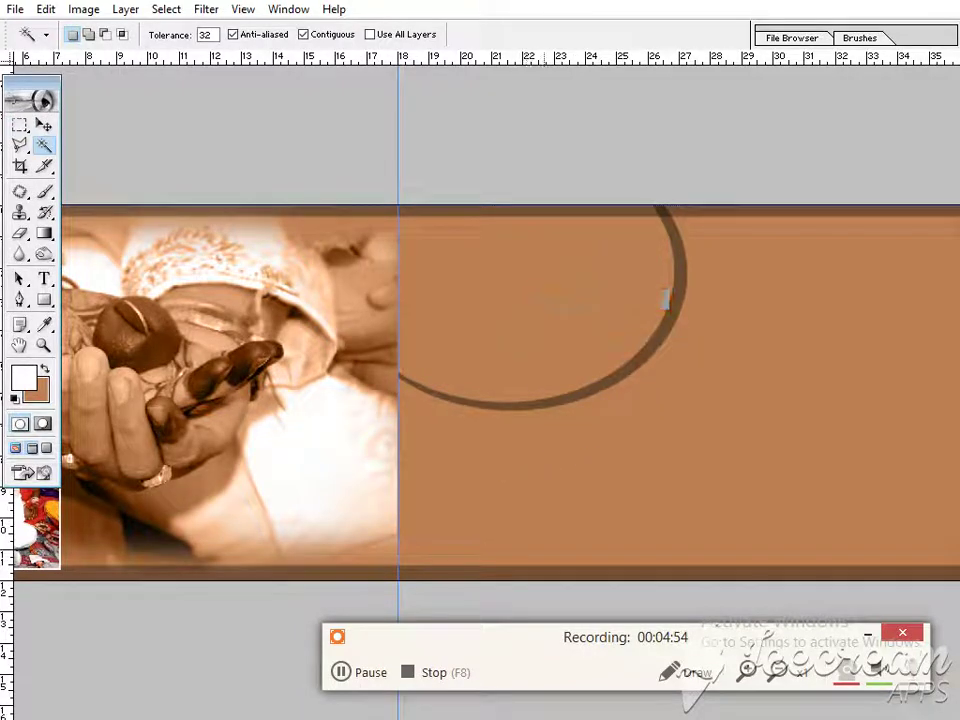
pyautogui.click(547, 306)
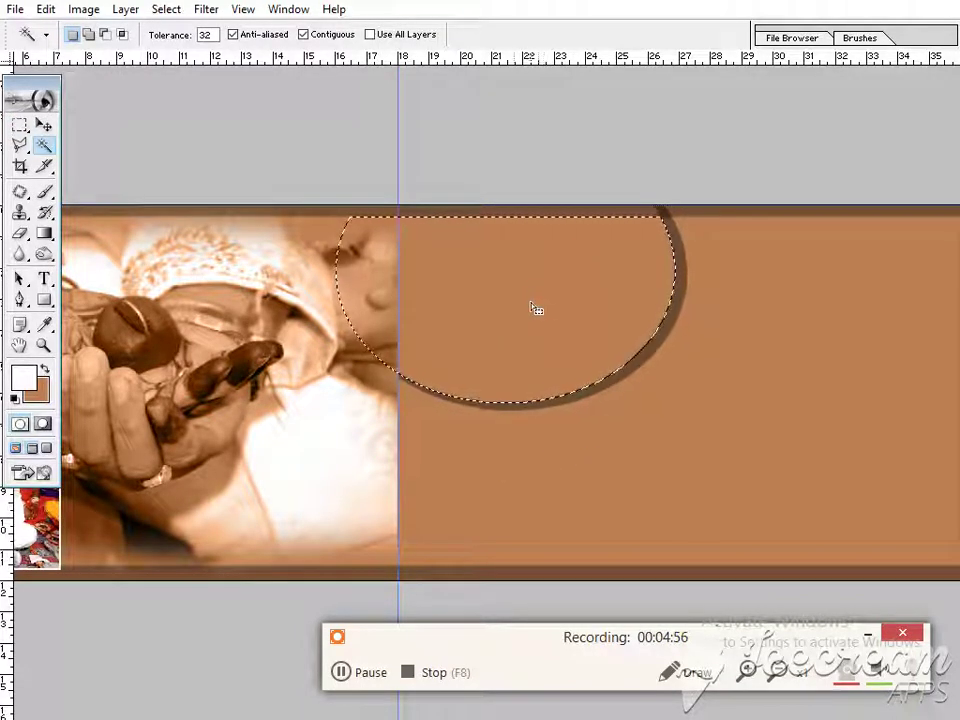
pyautogui.click(44, 325)
pyautogui.click(37, 390)
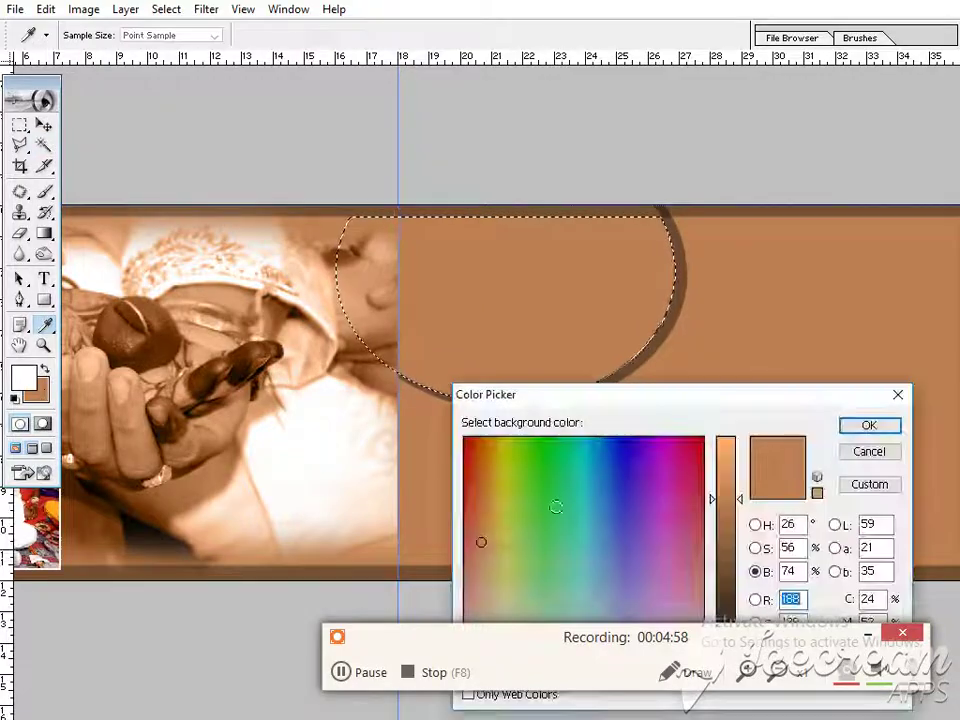